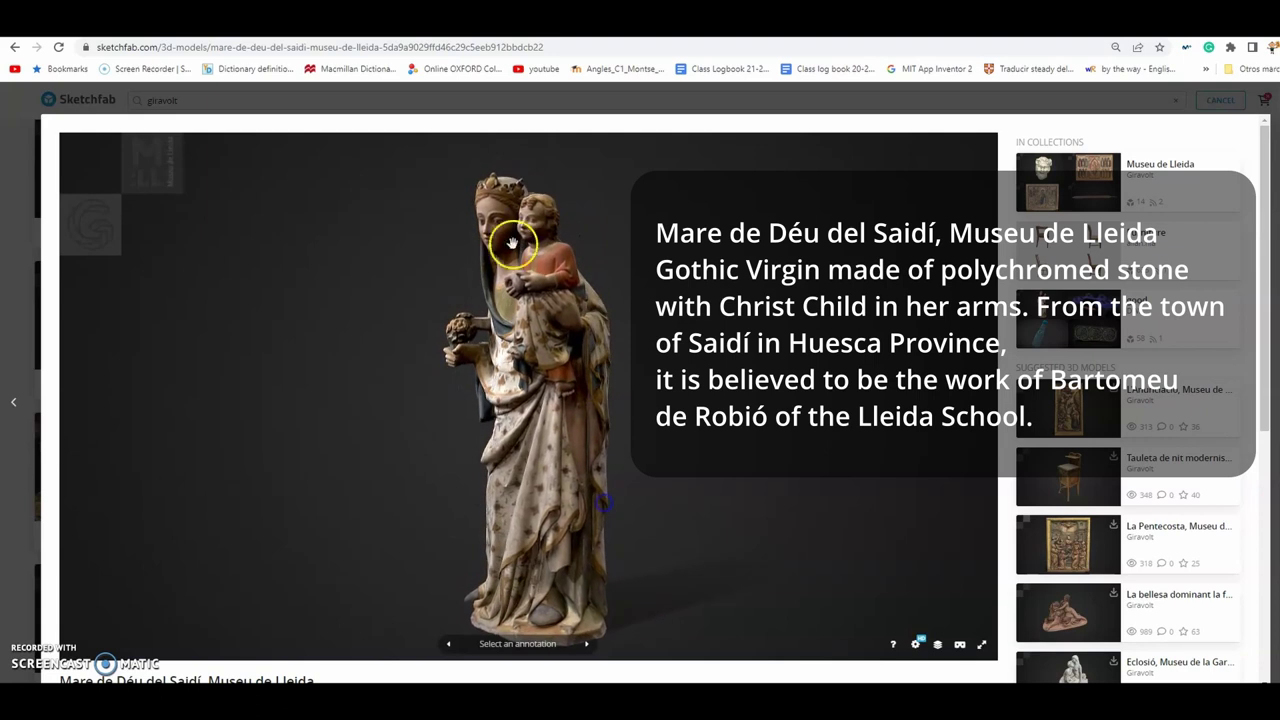
Step: Examine the Mare de Déu del Saidí statue up close and from different angles in the 3D viewer
scroll(540, 290, "up", 5)
mouse_move(547, 296)
left_mouse_down()
mouse_move(563, 363)
mouse_move(557, 291)
left_mouse_up()
left_click_drag(540, 402, 571, 371)
scroll(571, 515, "down", 5)
double_click(571, 515)
left_click_drag(701, 457, 652, 449)
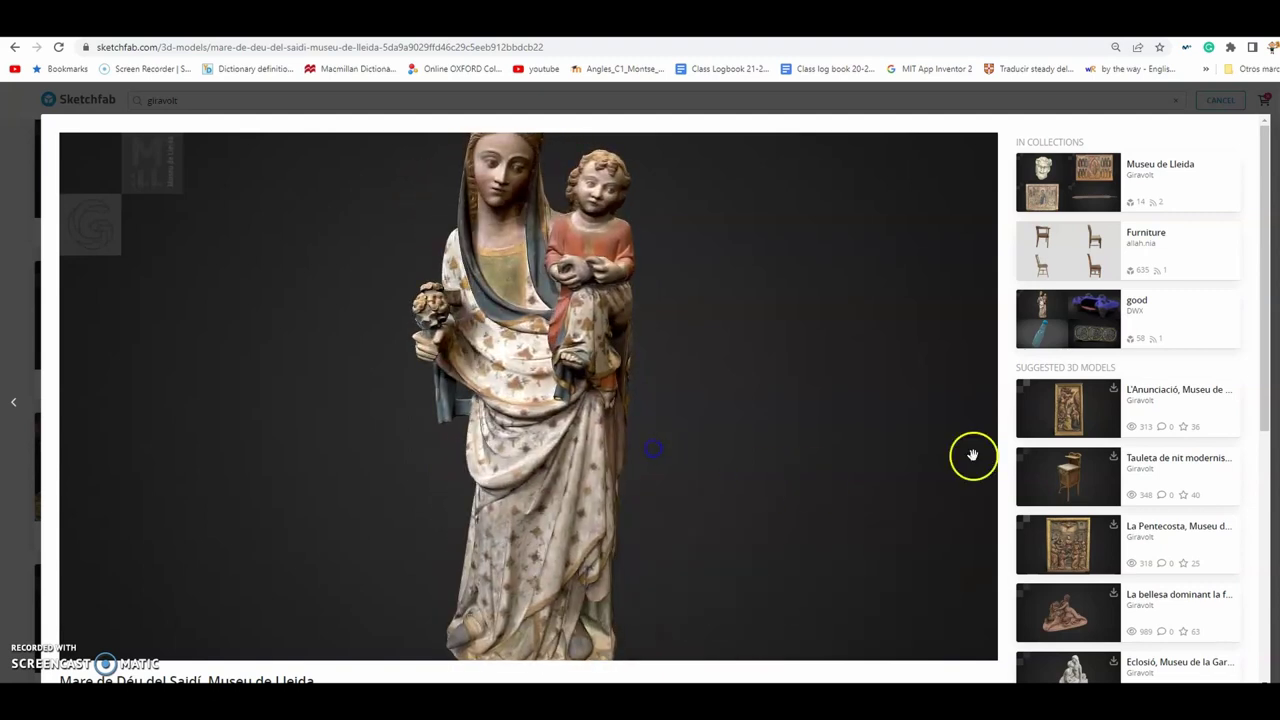
Step: Download the Mare de Déu del Saidí model in its original obj format and close the download dialog
scroll(1006, 437, "down", 3)
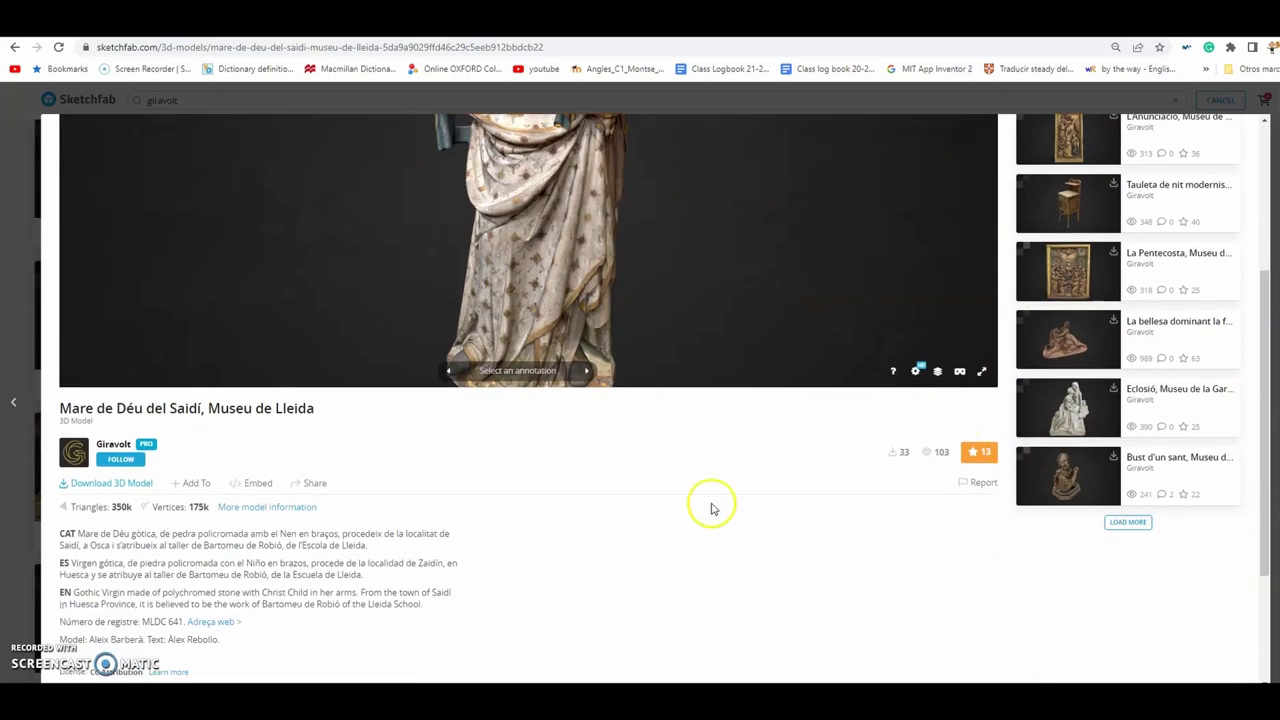
left_click(112, 485)
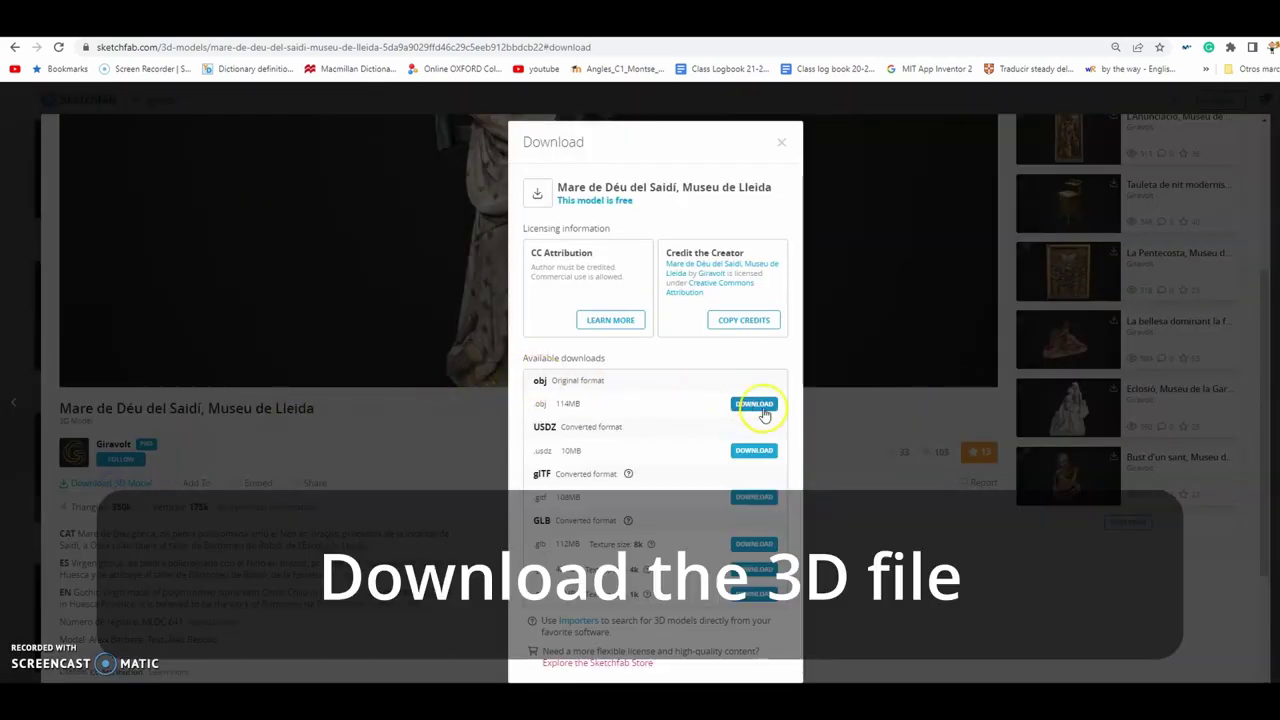
left_click(762, 405)
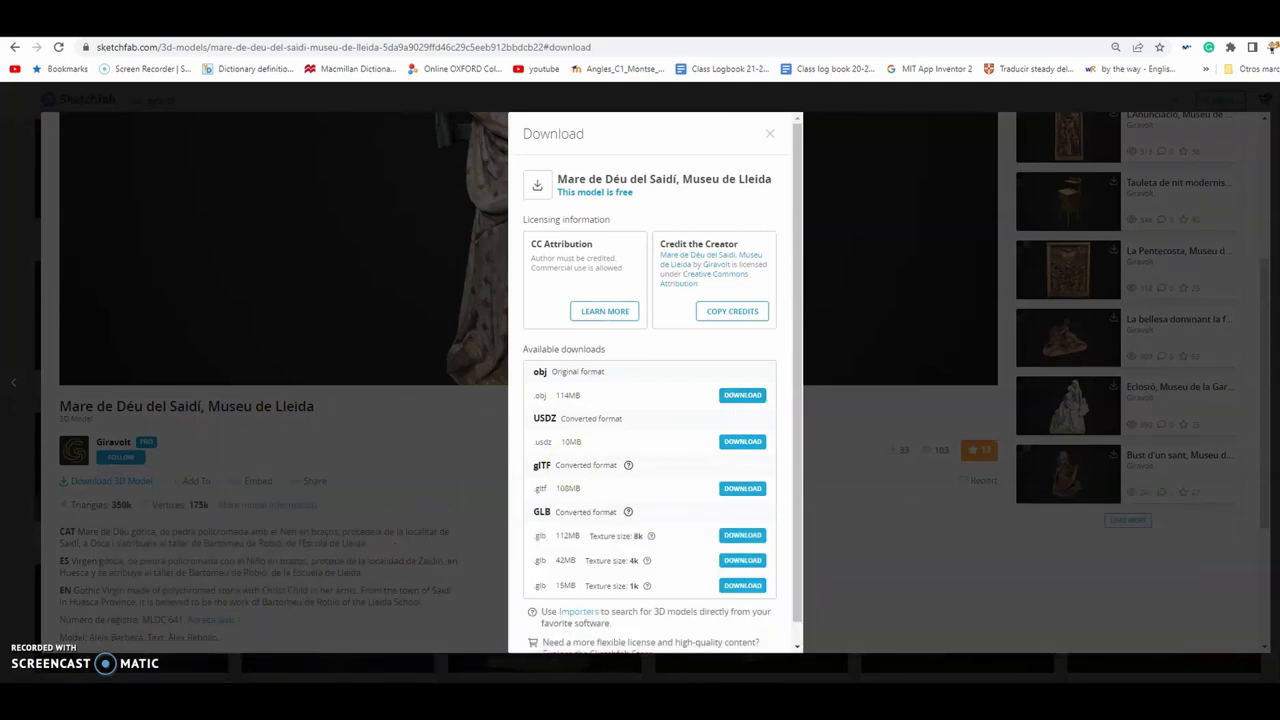
left_click(770, 133)
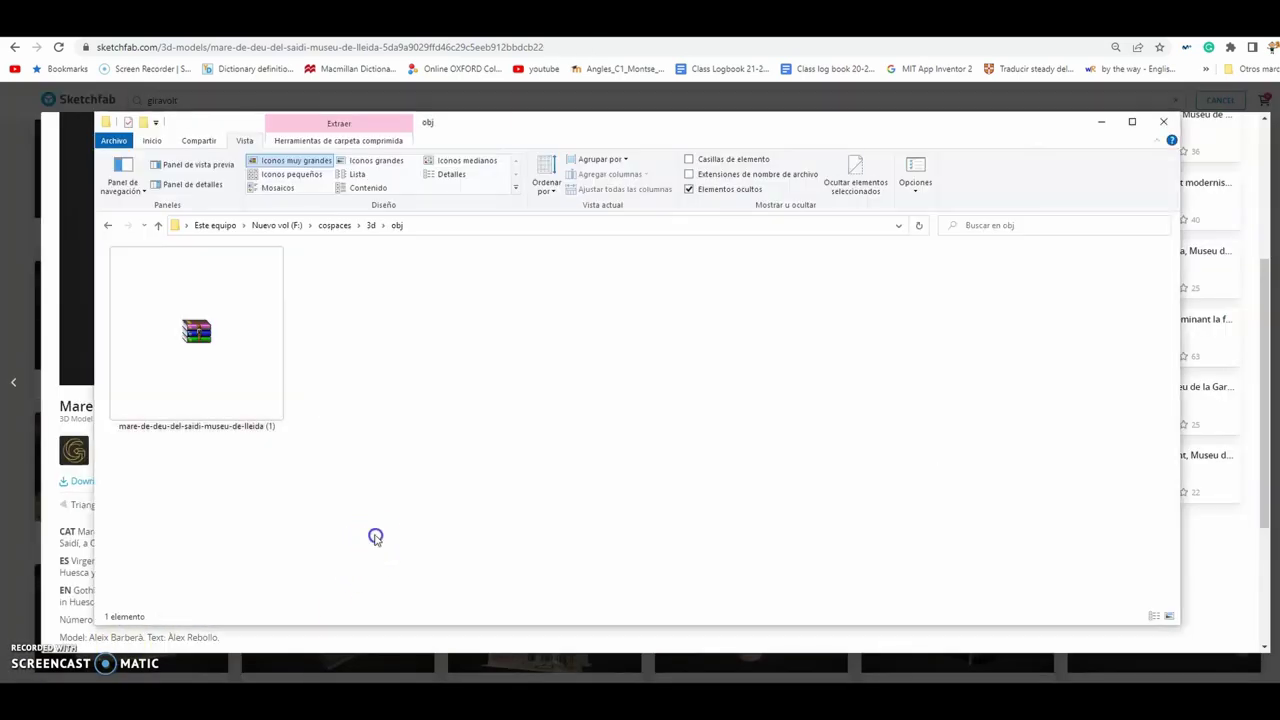
Step: Extract the mare-de-deu-del-saidi-museu-de-lleida (1) archive into its own folder within obj and open that folder
left_click(229, 343)
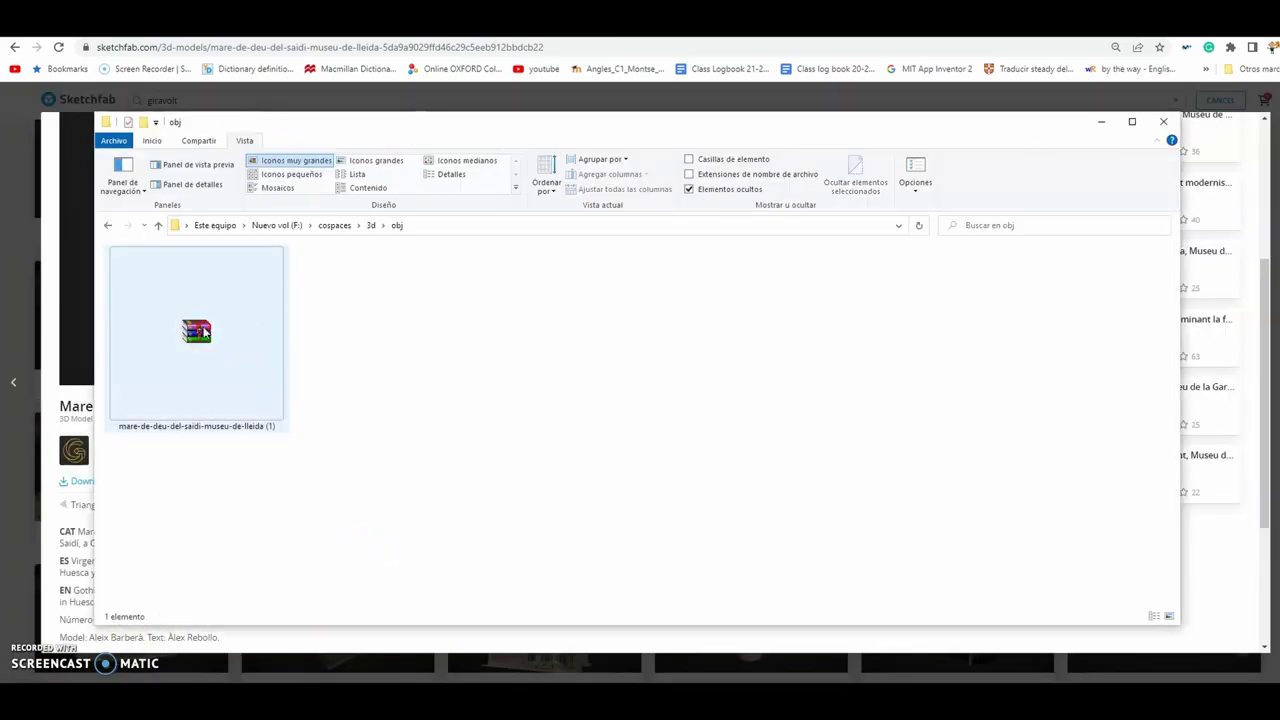
right_click(205, 330)
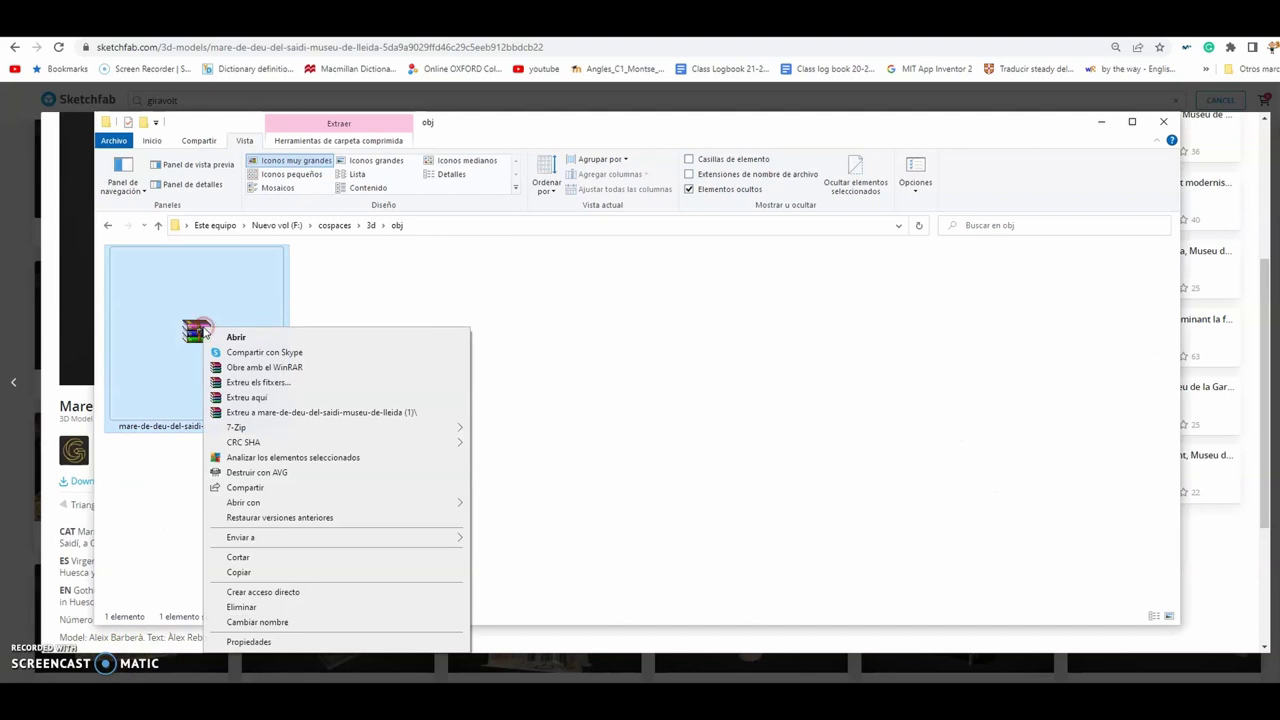
left_click(248, 413)
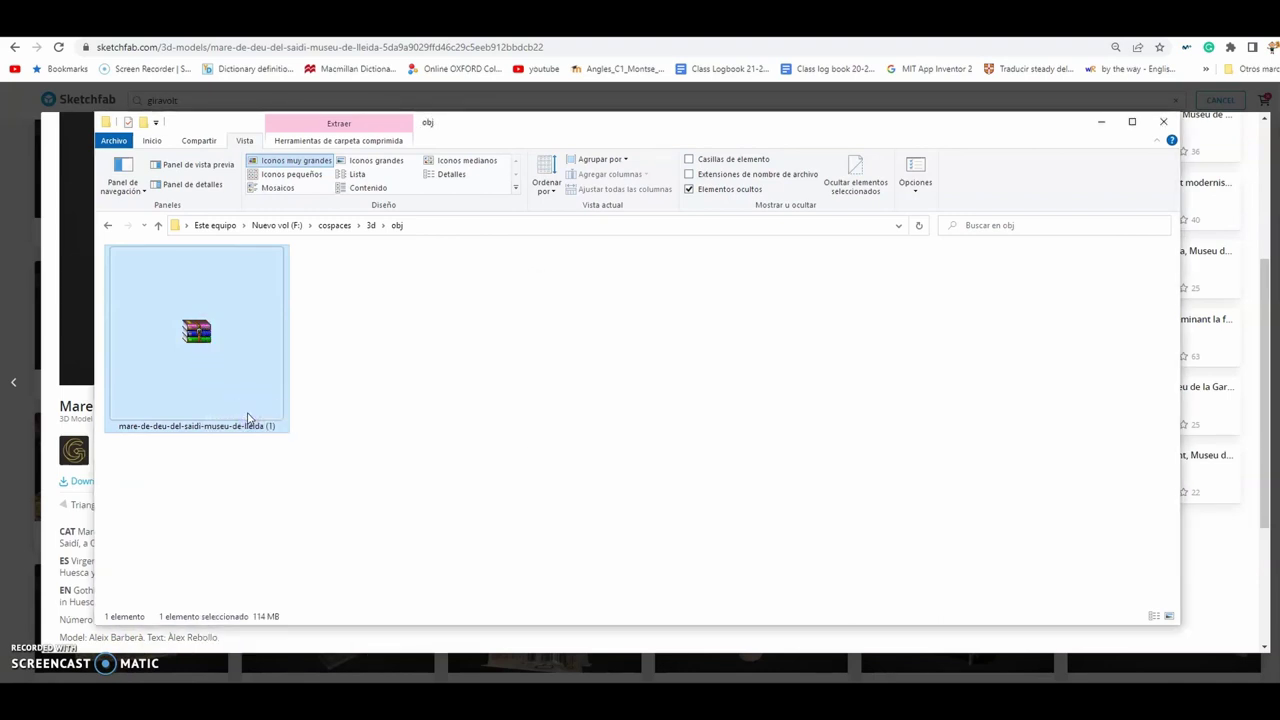
double_click(195, 358)
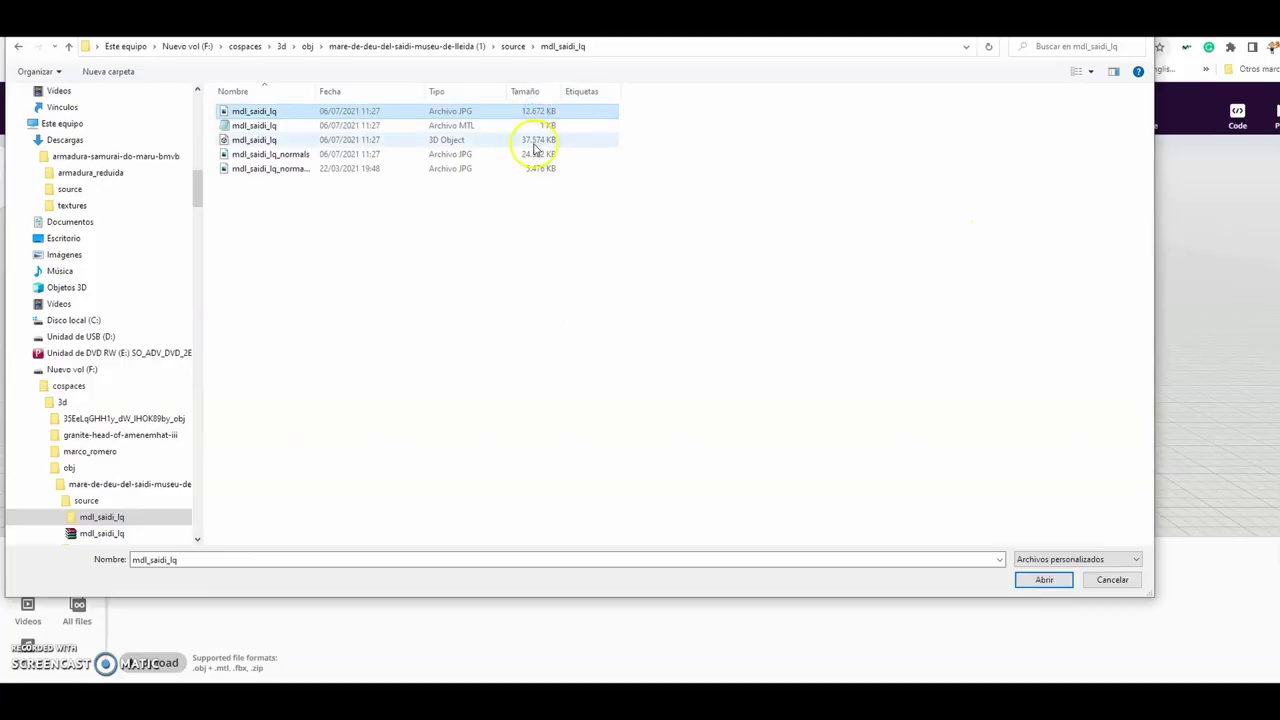
Step: Upload only the mdl_saidi_lq 3D Object file to the CoSpaces 3D models and check the exporter log
left_click(533, 140)
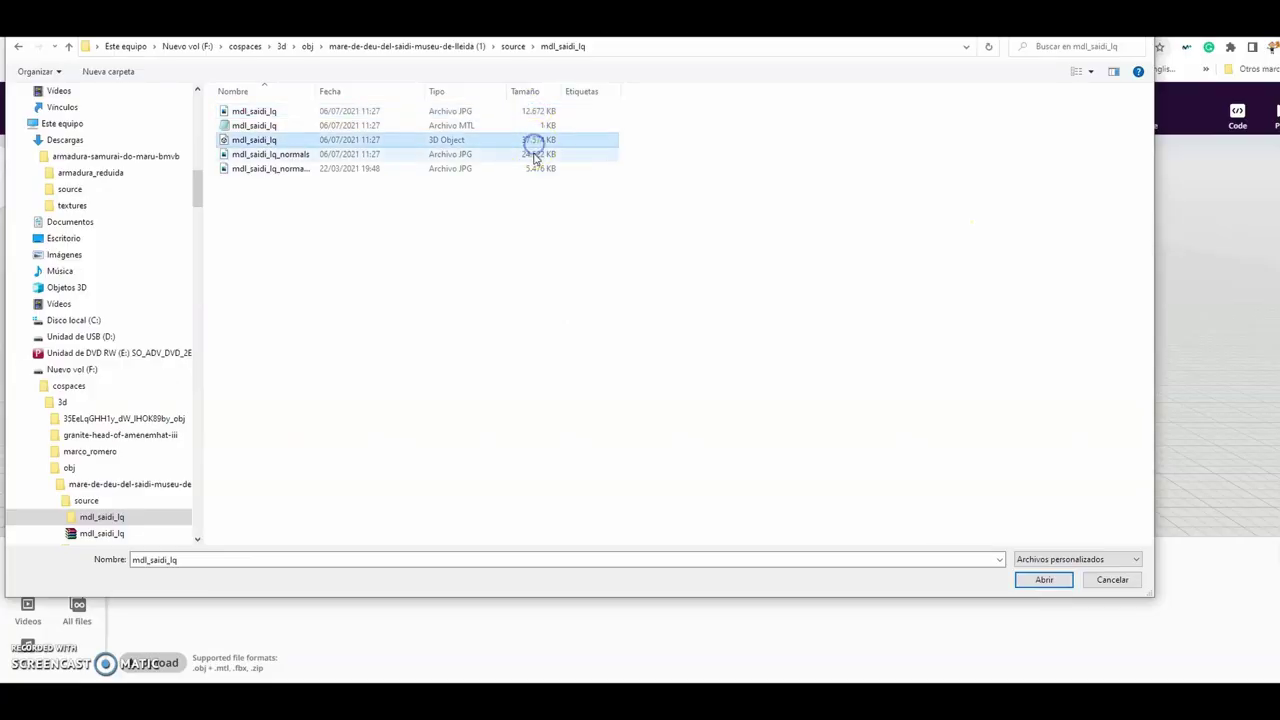
left_click(533, 154)
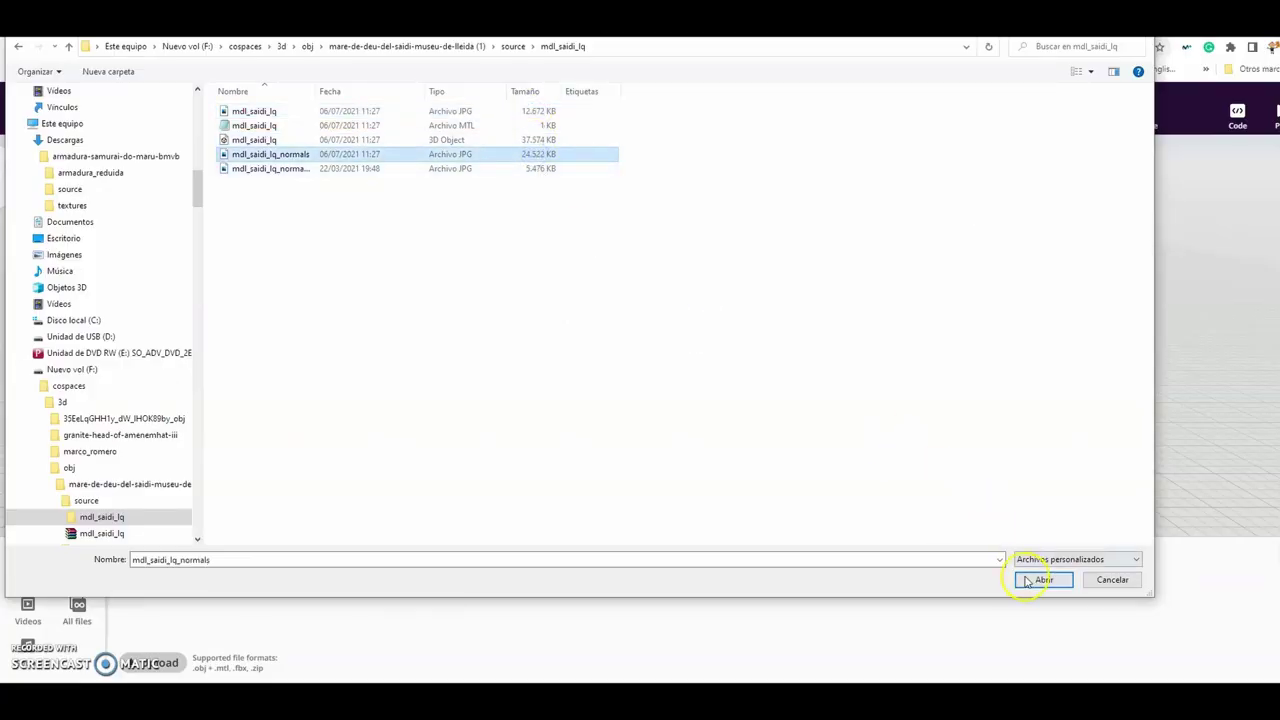
left_click(366, 259)
left_click(265, 141)
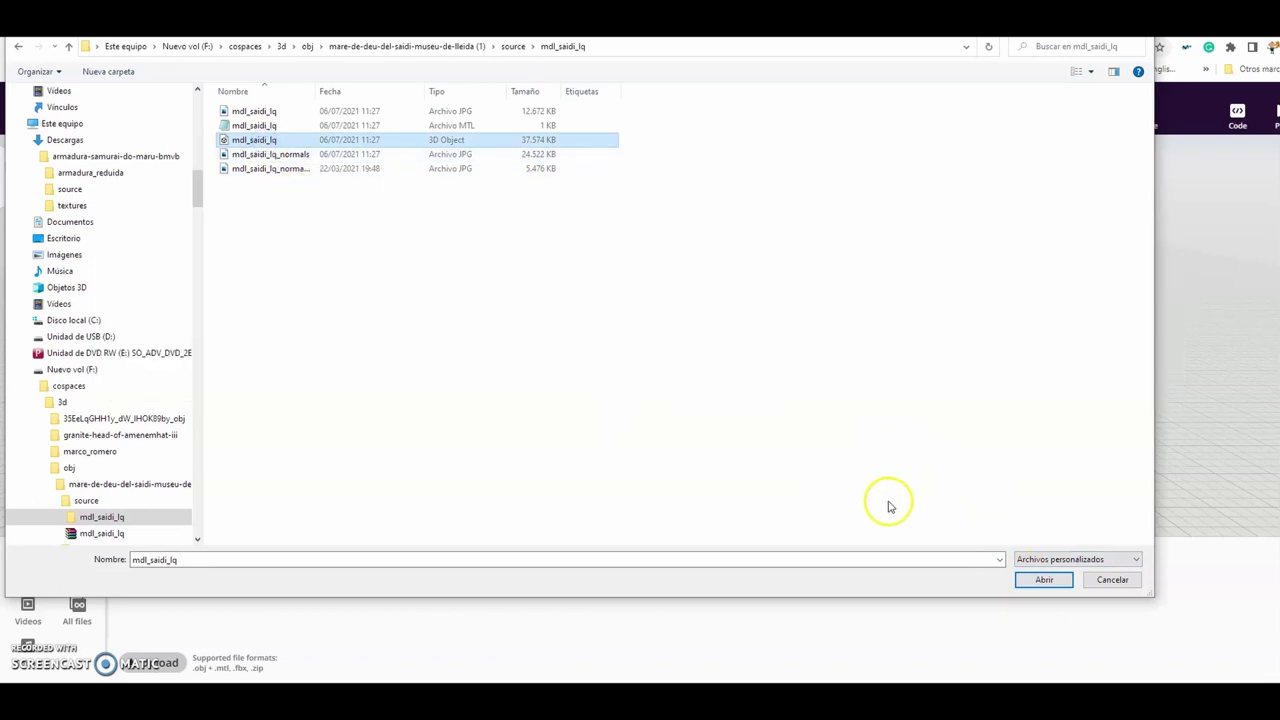
left_click(1041, 582)
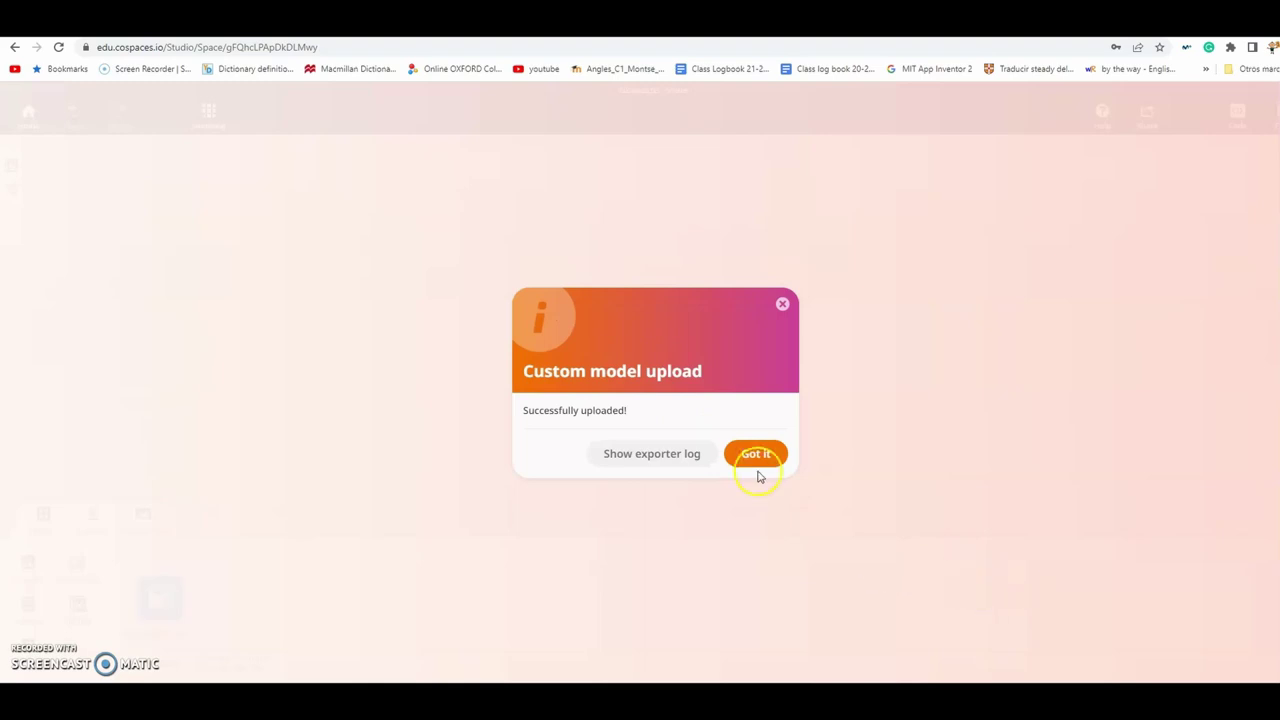
left_click(694, 456)
left_click(556, 302)
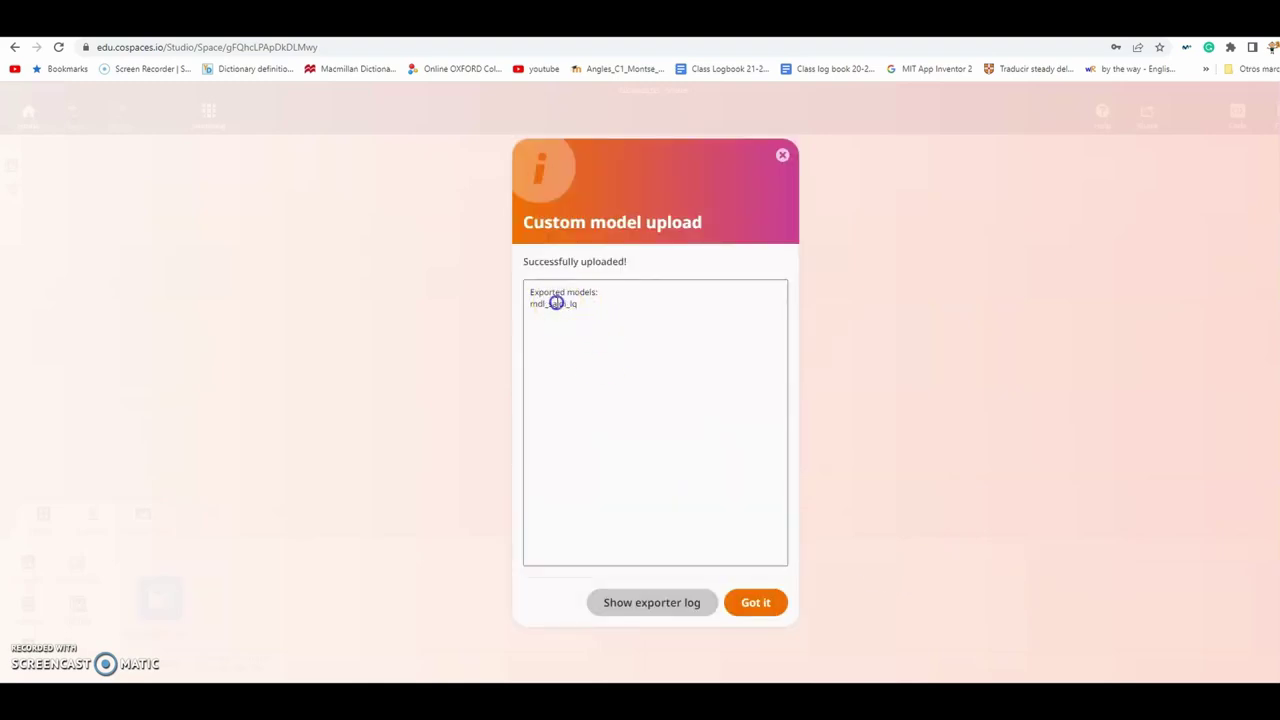
left_click(757, 602)
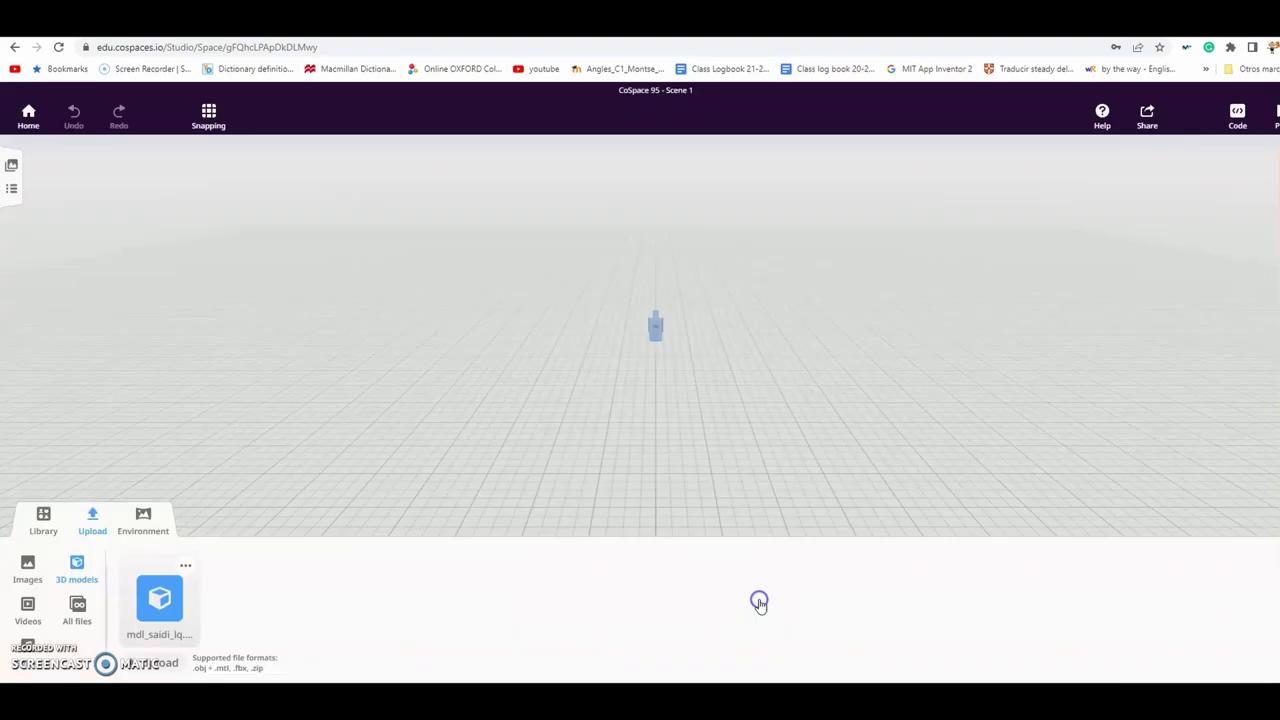
Step: Place the uploaded mdl_saidi_lq model in the scene, rotate it upright and inspect it up close
left_click_drag(160, 598, 423, 404)
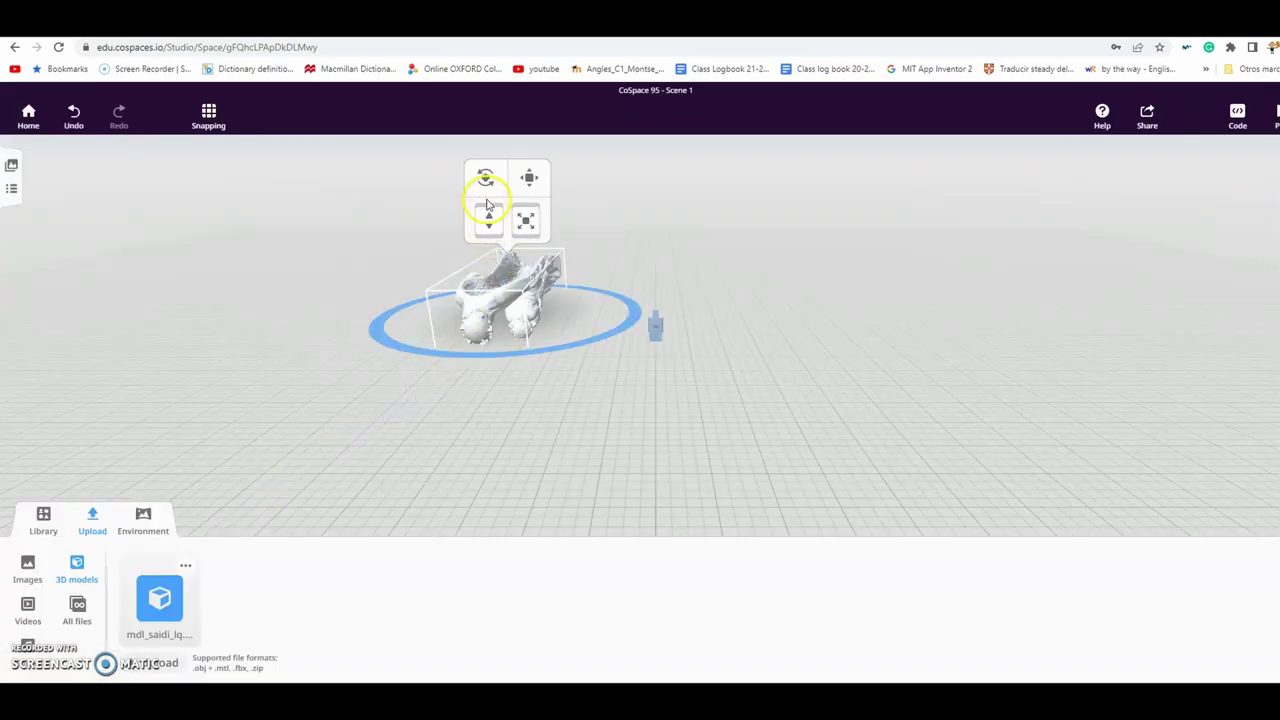
left_click(485, 178)
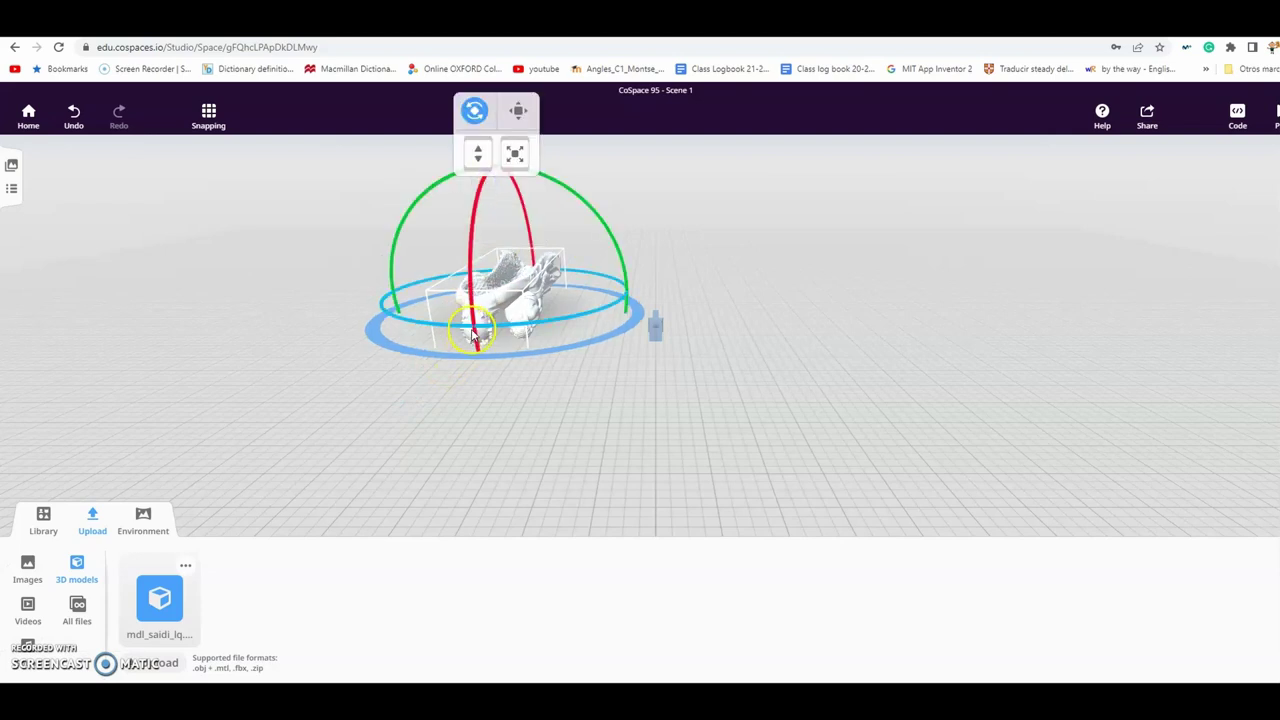
left_click_drag(474, 320, 474, 254)
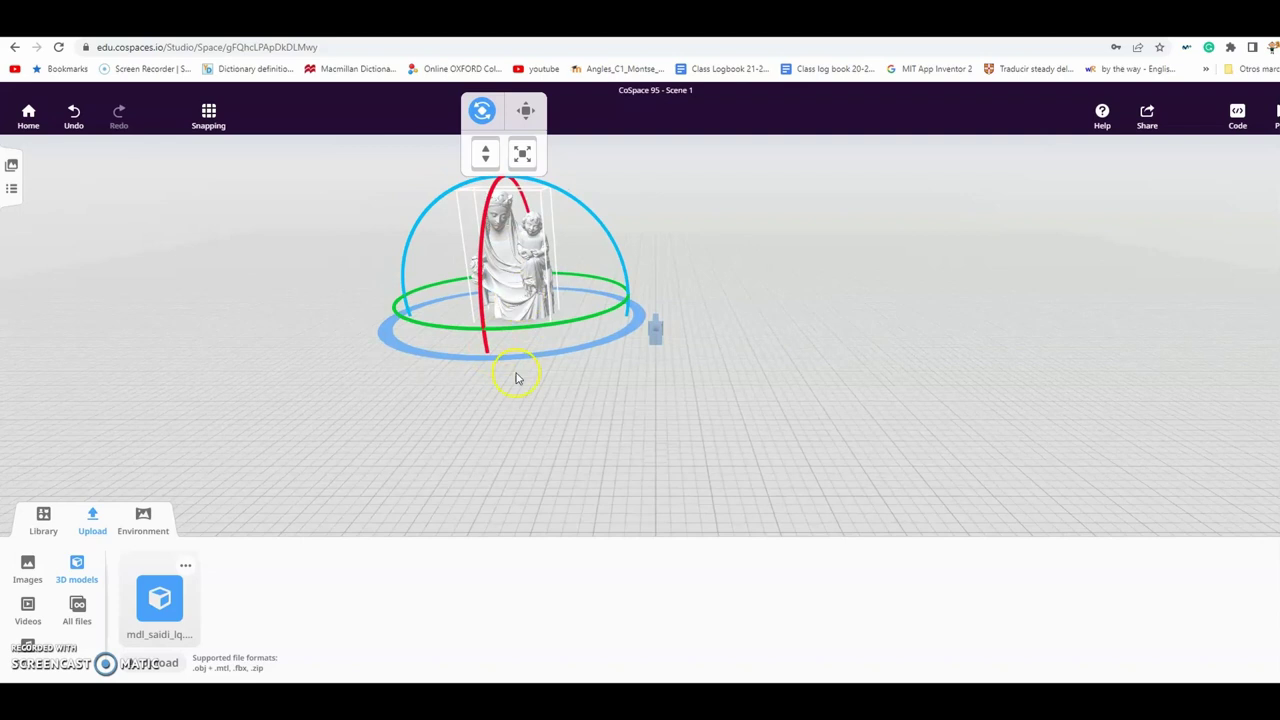
left_click_drag(503, 360, 491, 429)
scroll(506, 369, "up", 5)
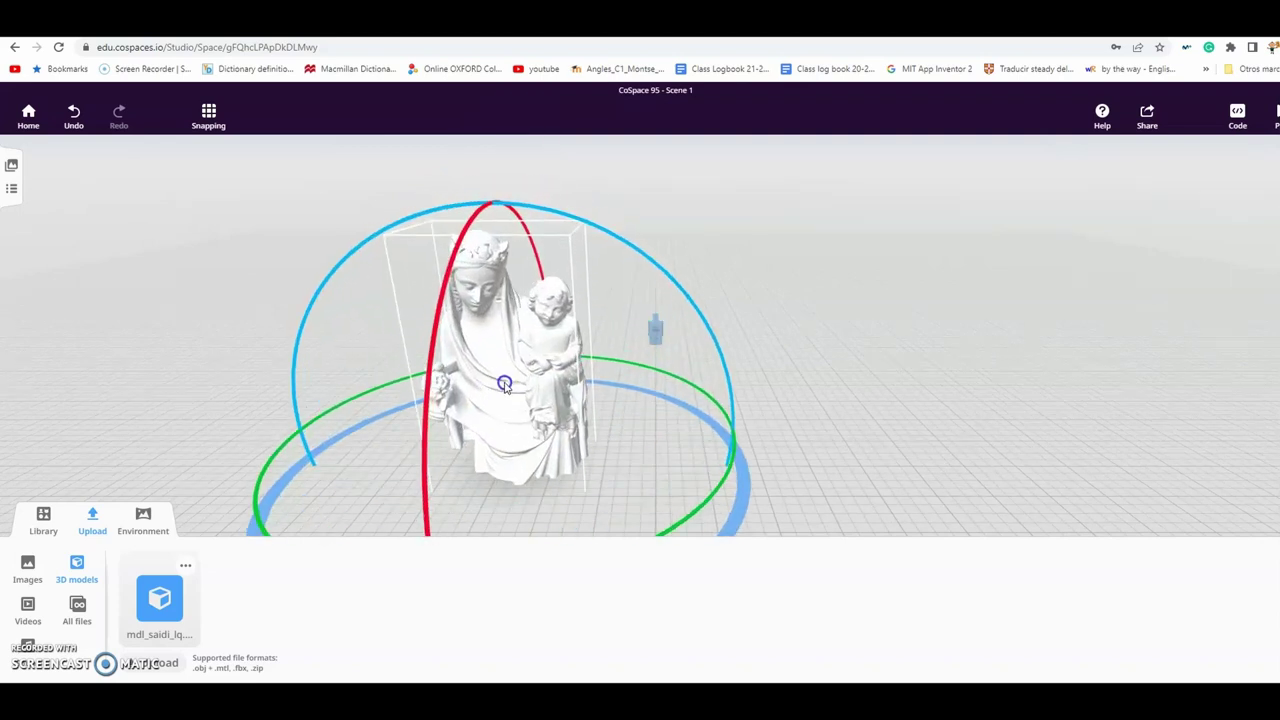
left_click(898, 431)
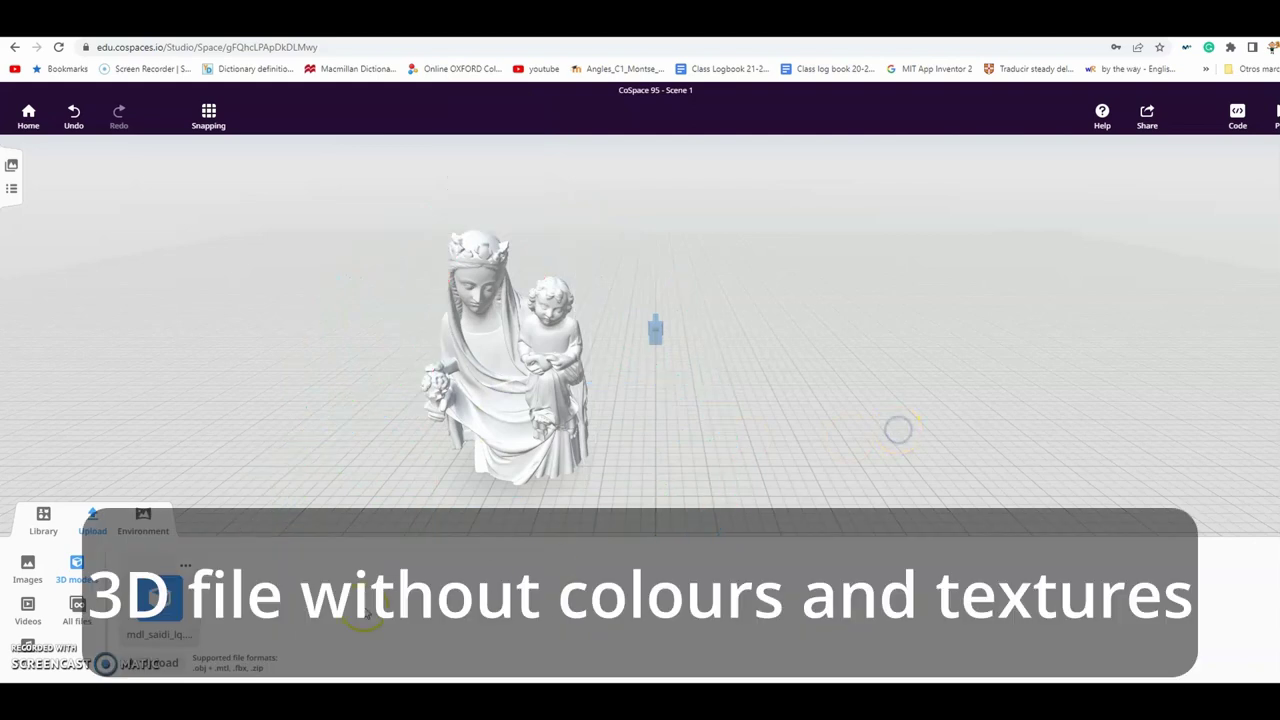
Step: Delete the untextured statue from the scene and permanently remove mdl_saidi_lq from the uploaded 3D models
left_click(503, 366)
key("Delete")
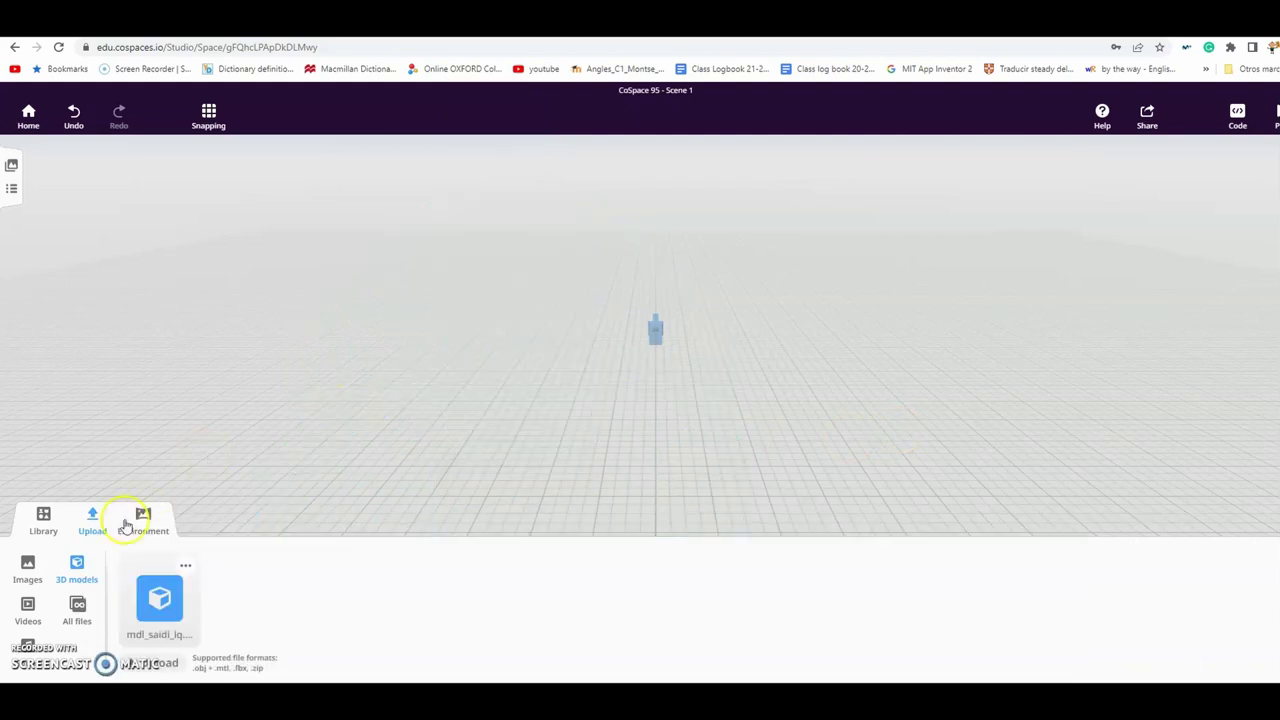
left_click(187, 572)
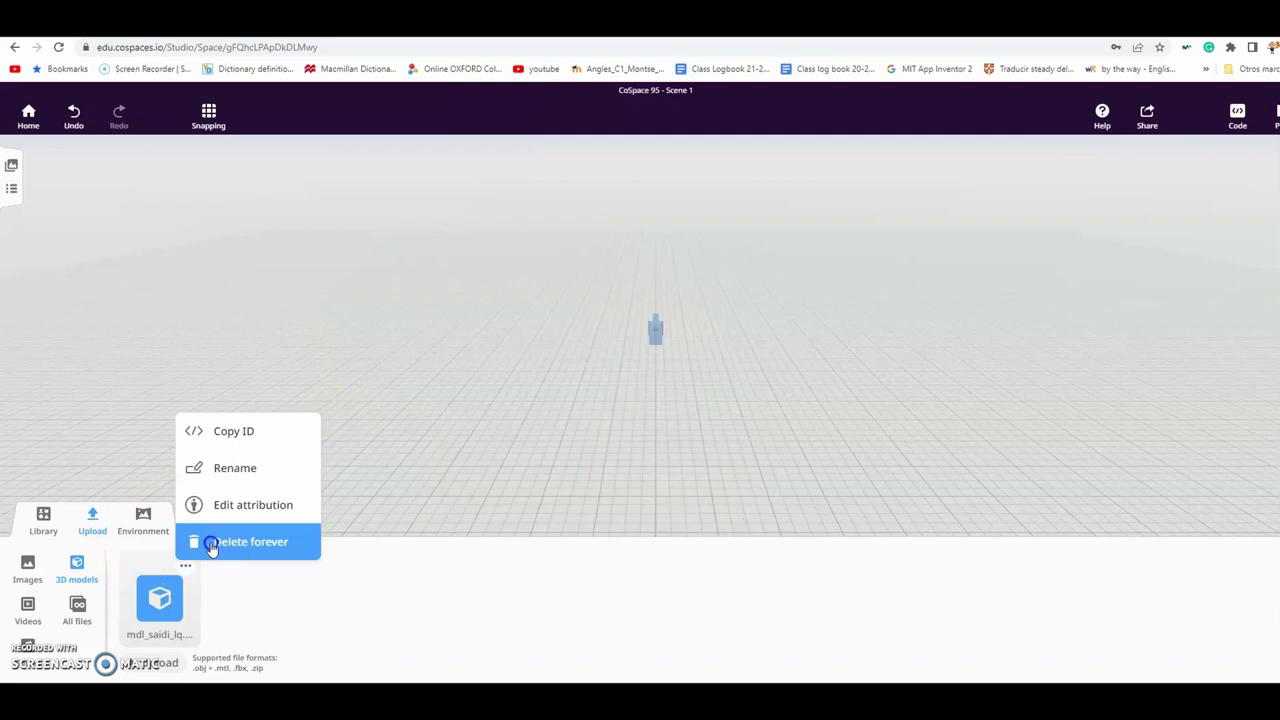
left_click(210, 542)
Step: Try to upload all five files of the mdl_saidi_lq folder together as a custom 3D model
left_click(162, 665)
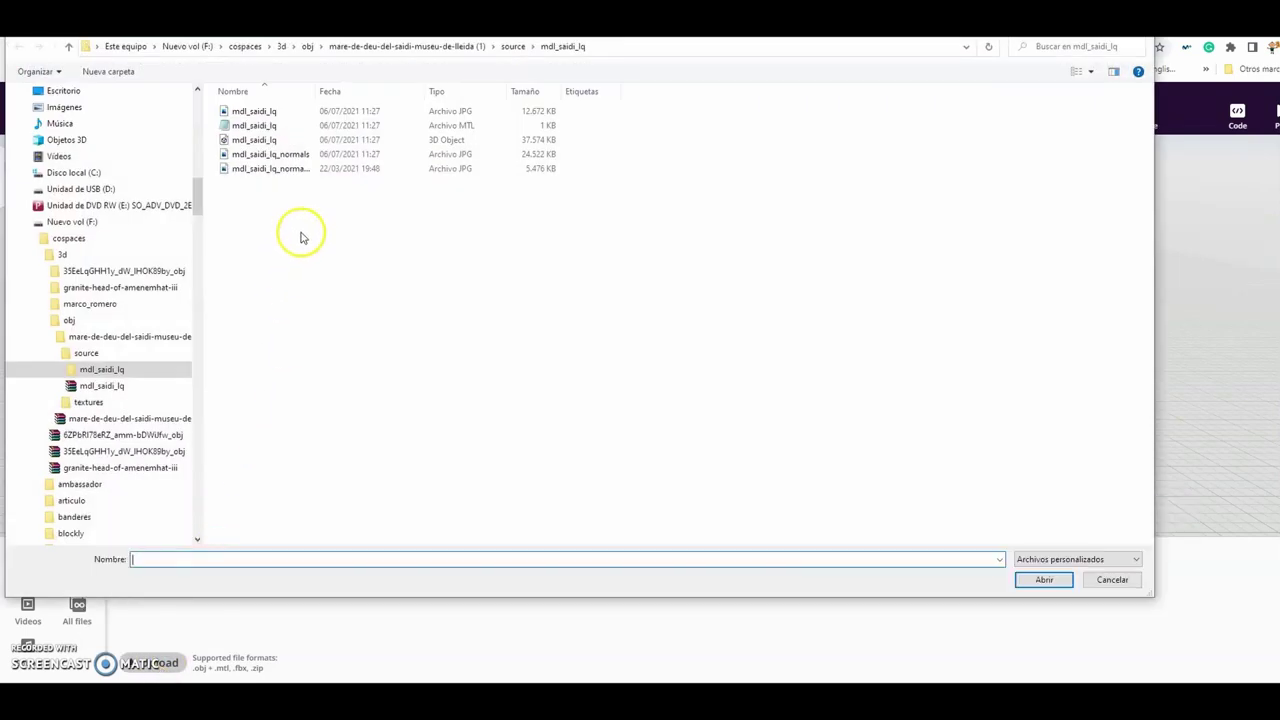
left_click_drag(292, 214, 238, 112)
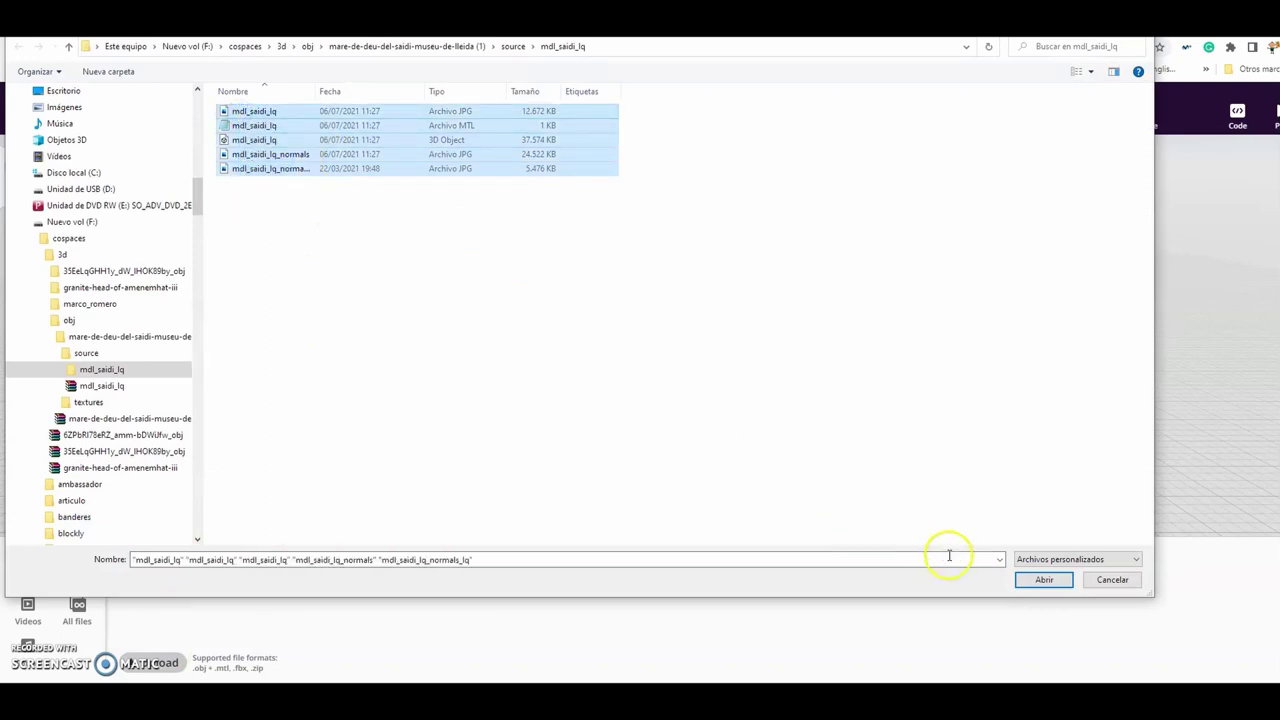
left_click(1040, 579)
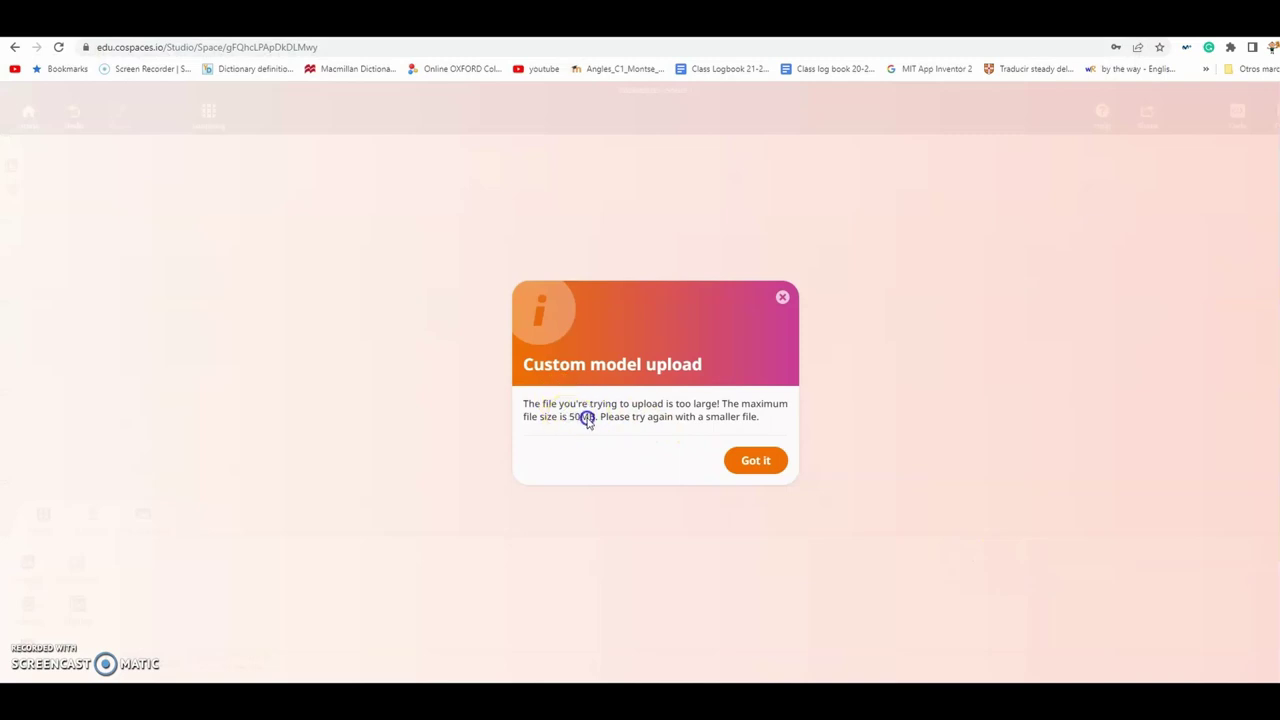
left_click(763, 461)
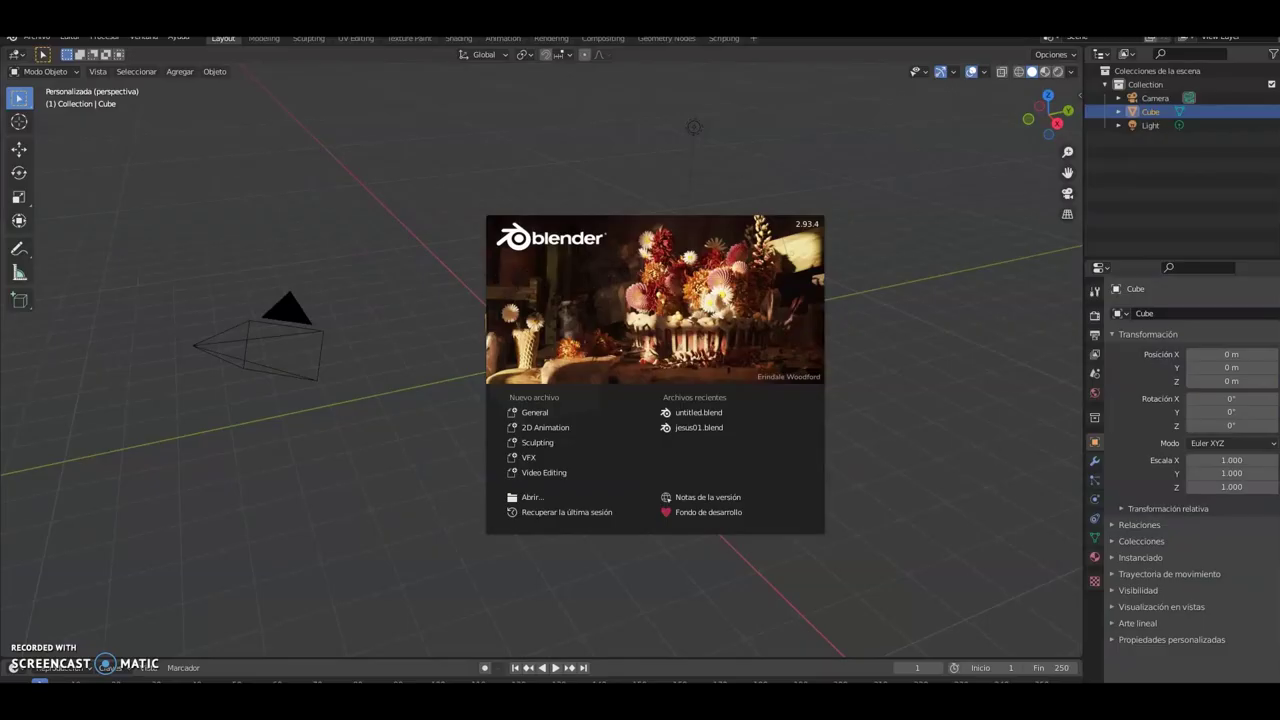
Step: Switch to Blender and import only mdl_saidi_lq.obj from the extracted source folder as a Wavefront file
left_click(180, 231)
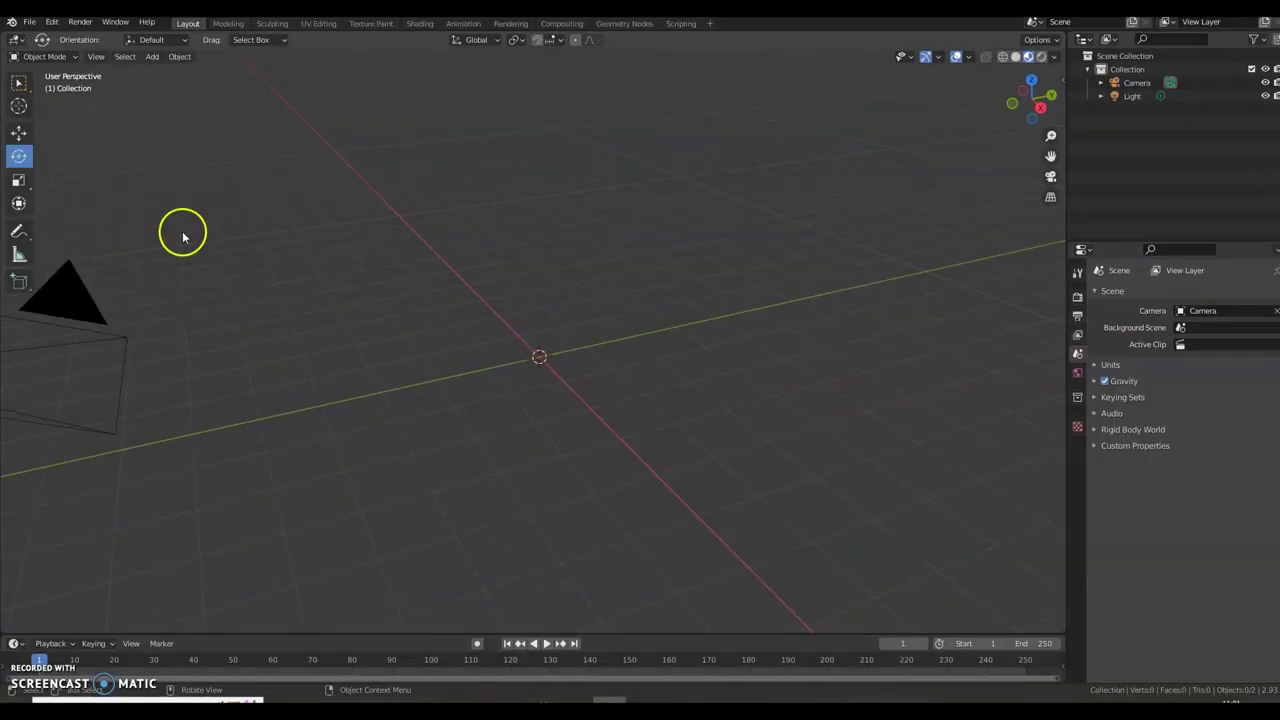
left_click(30, 22)
mouse_move(50, 217)
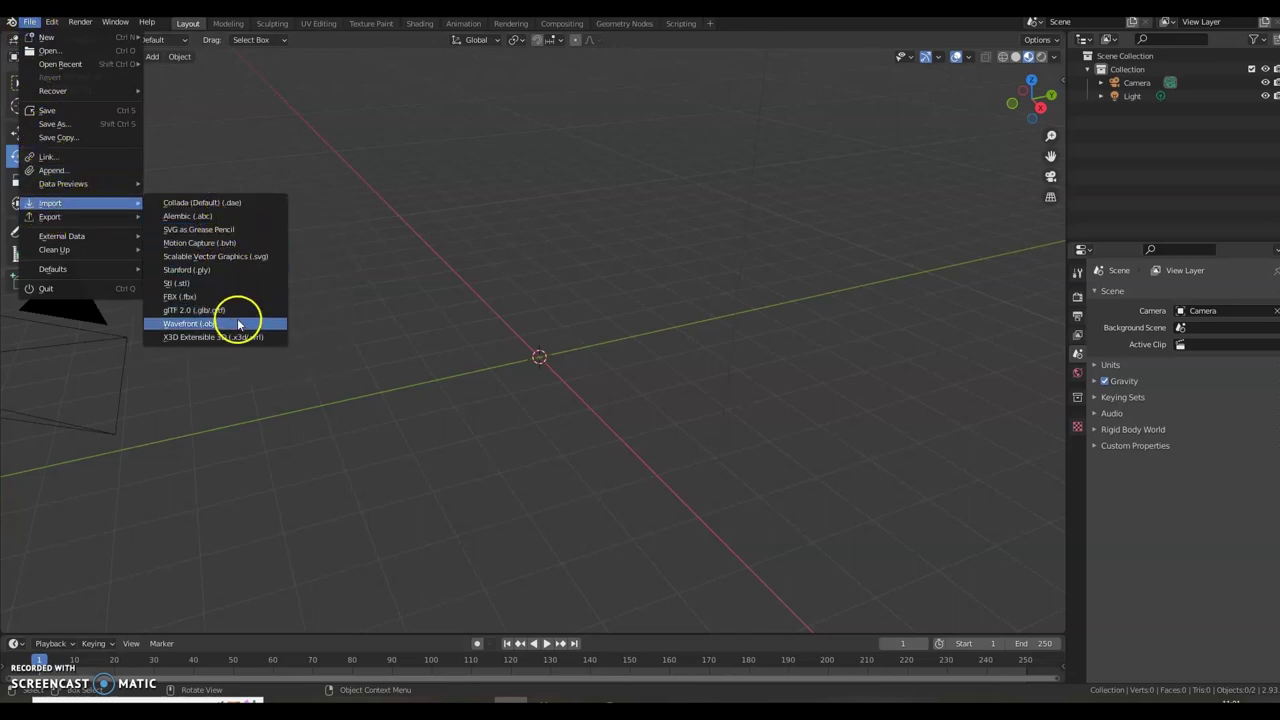
left_click(240, 327)
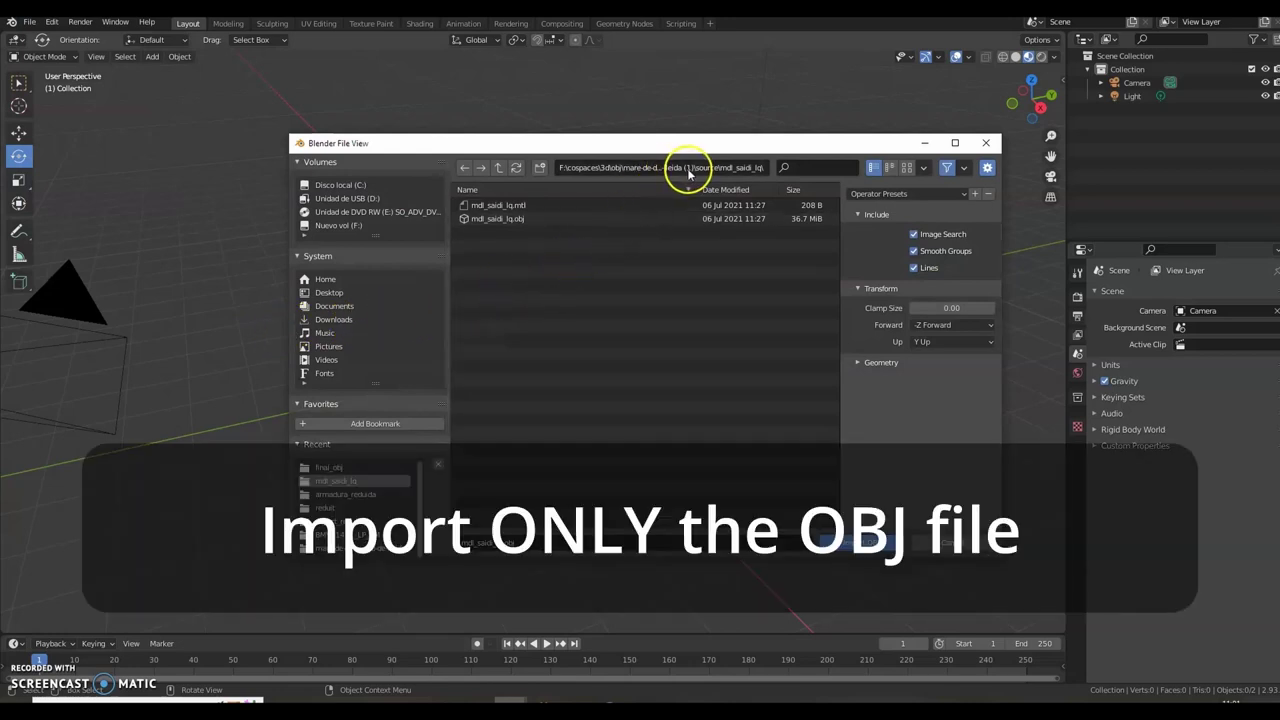
left_click(495, 220)
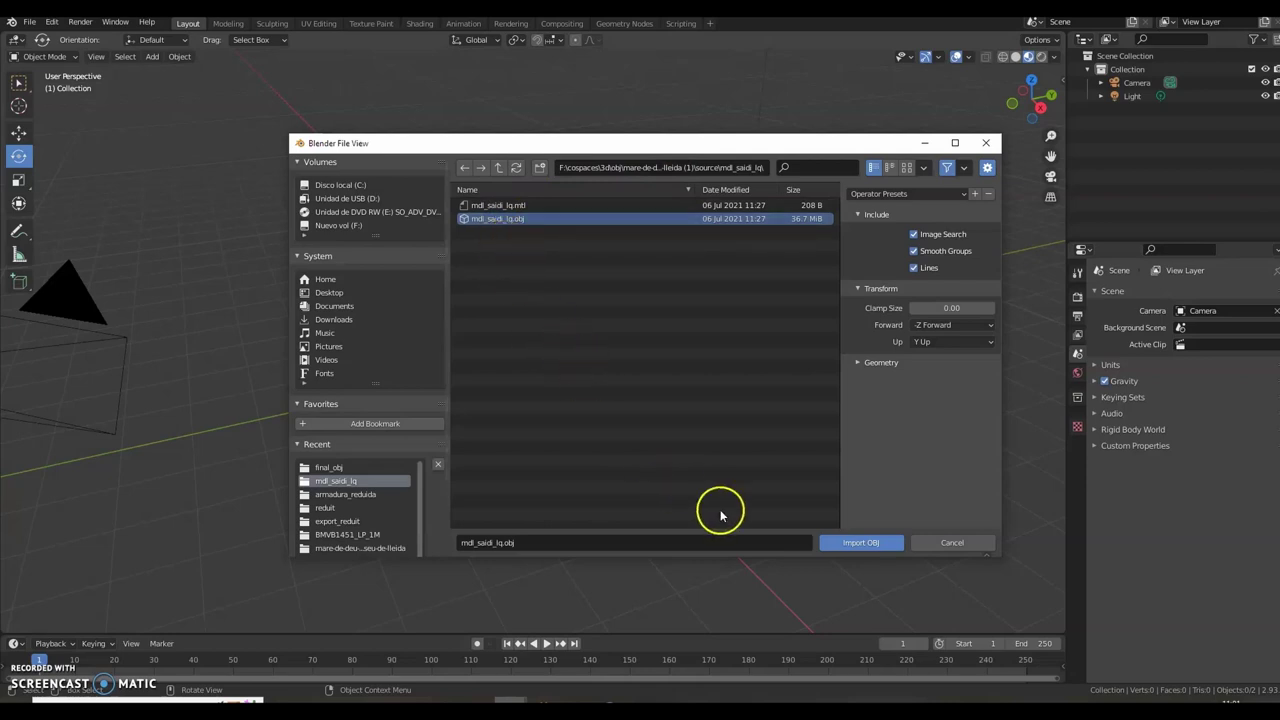
left_click(863, 543)
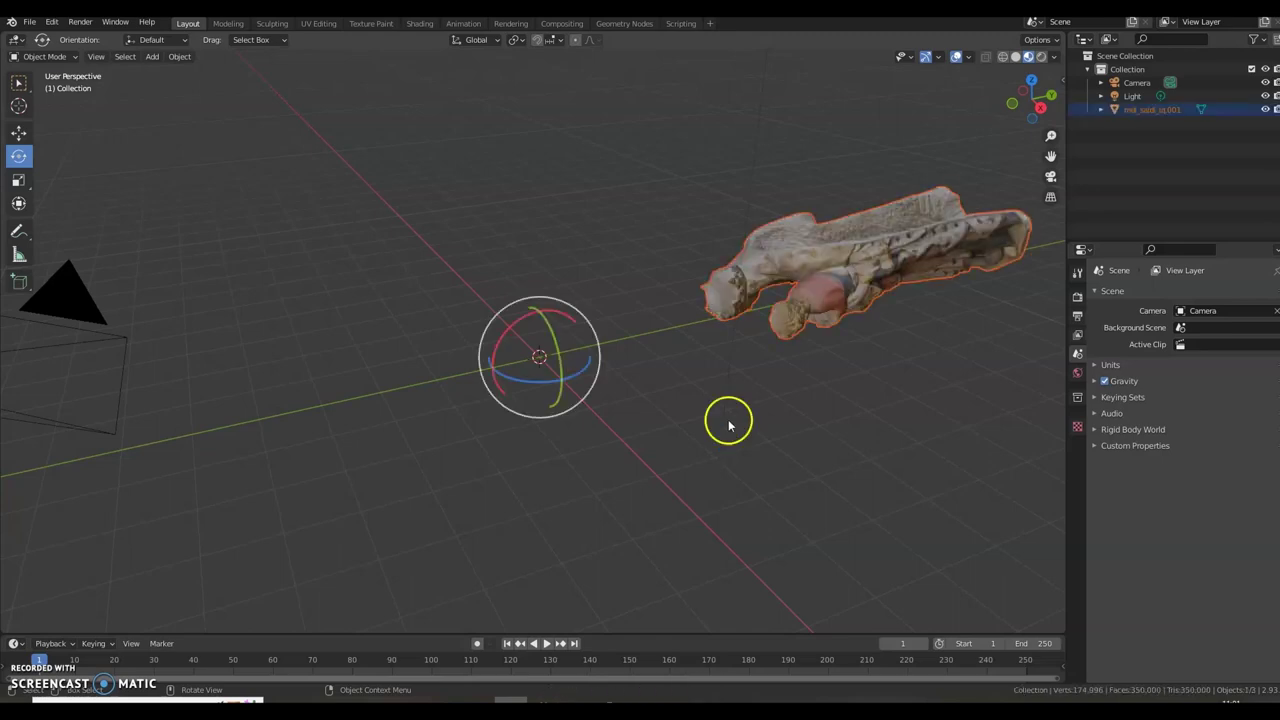
Step: Check the statue's mesh and textures in wireframe, solid and material preview shading
left_click(1004, 58)
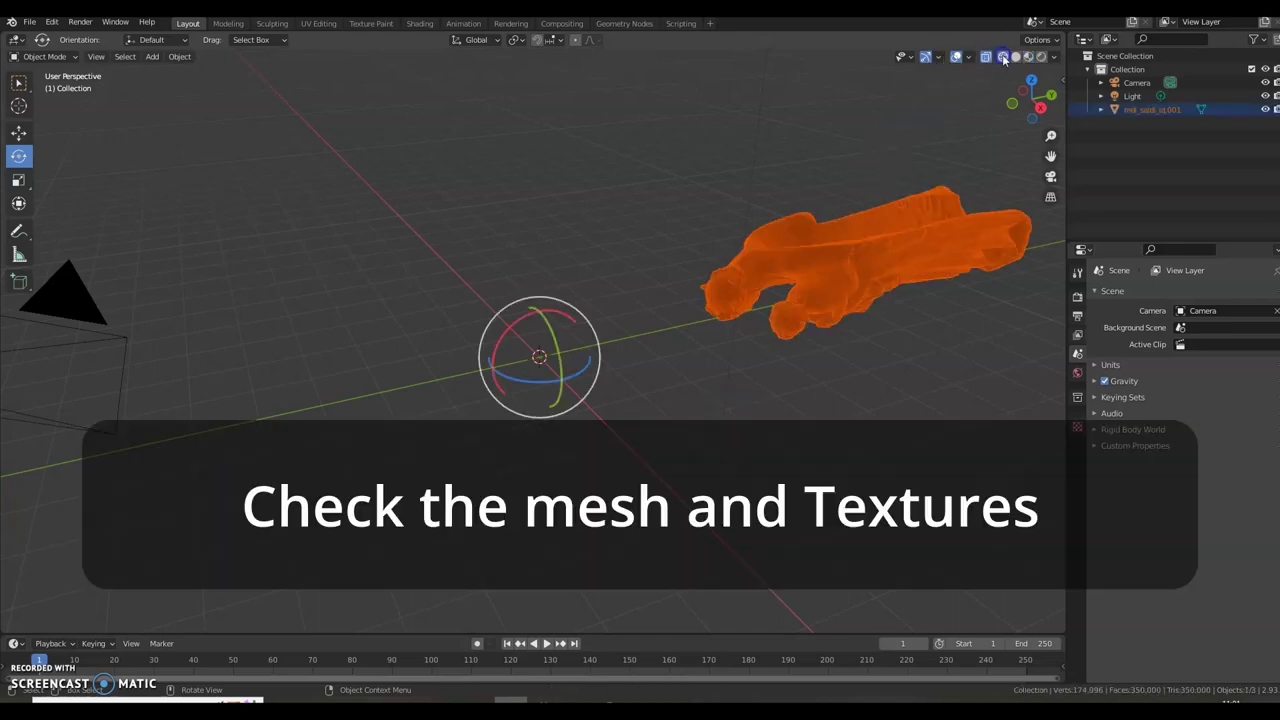
left_click(1015, 57)
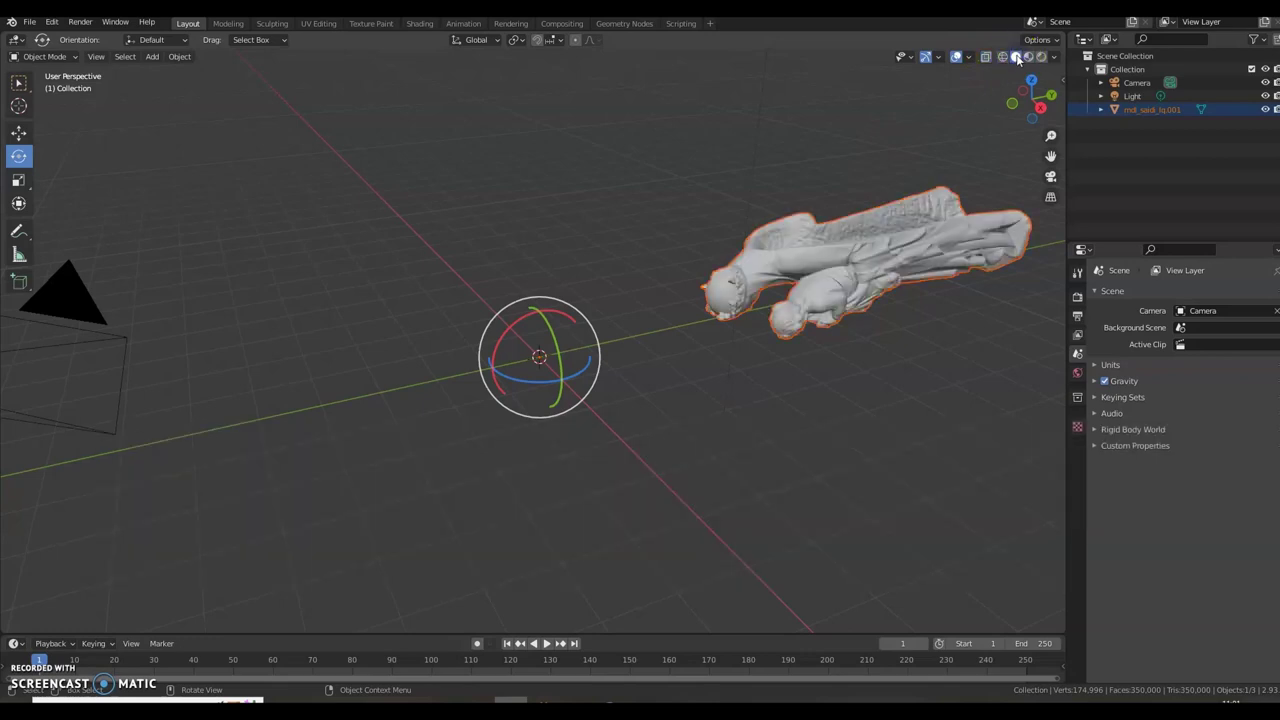
left_click(1029, 57)
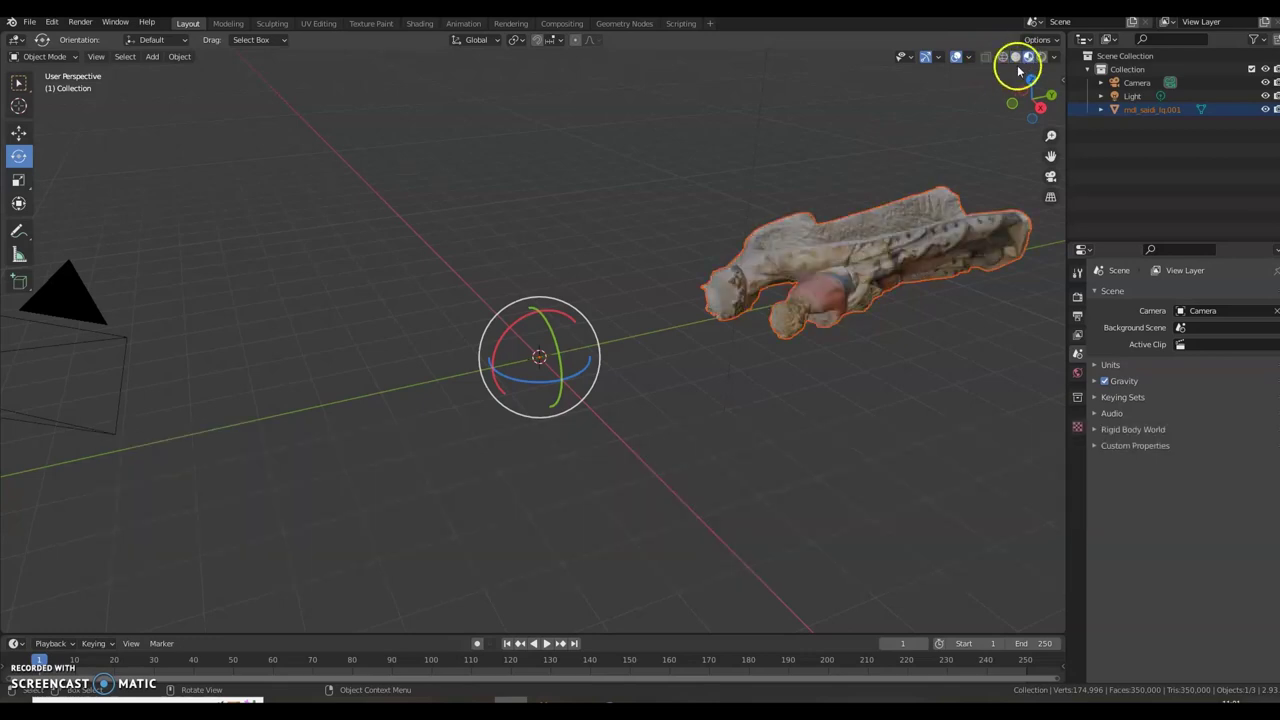
Step: Set the statue's origin with Geometry to Origin so the mesh is centred on the world origin
left_click(181, 56)
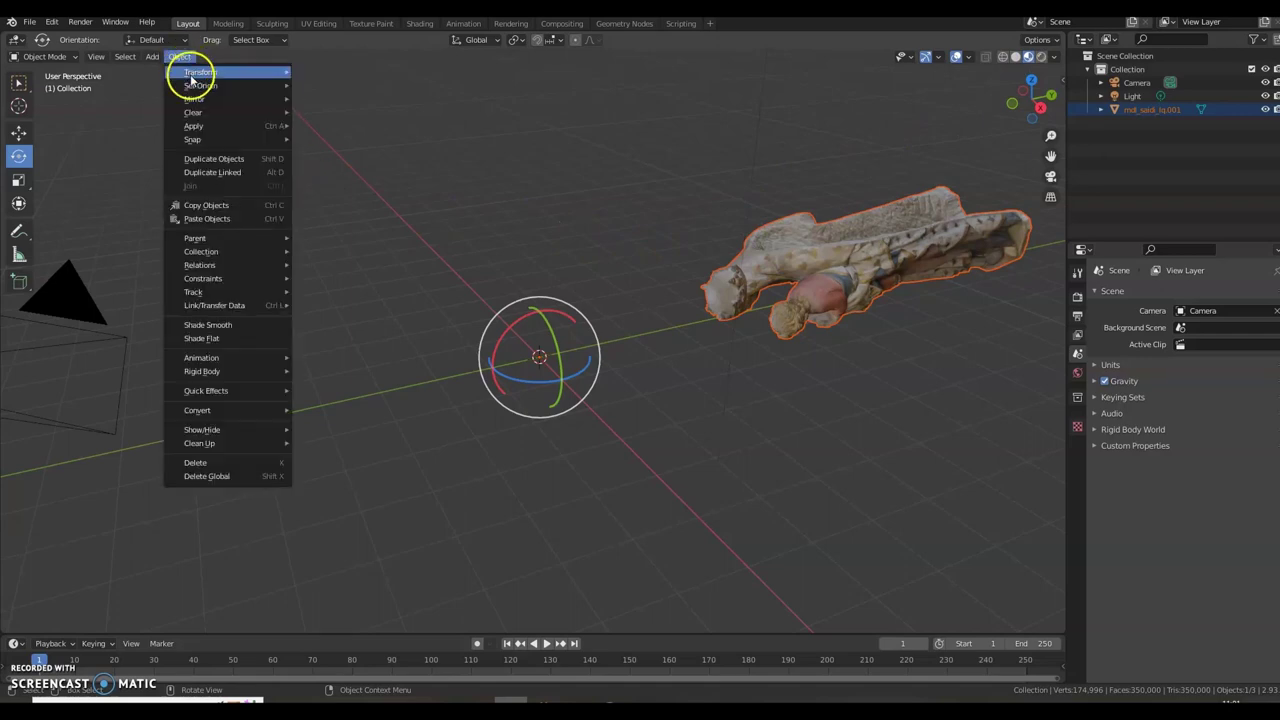
mouse_move(200, 85)
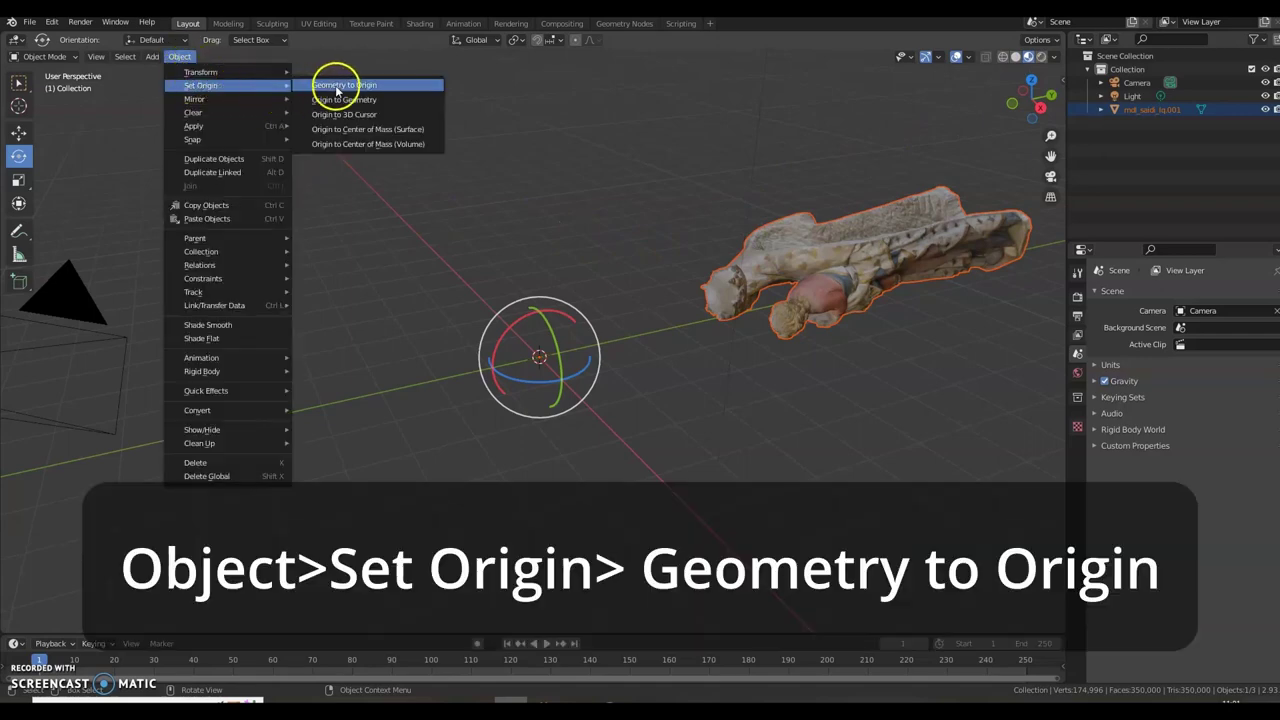
left_click(343, 88)
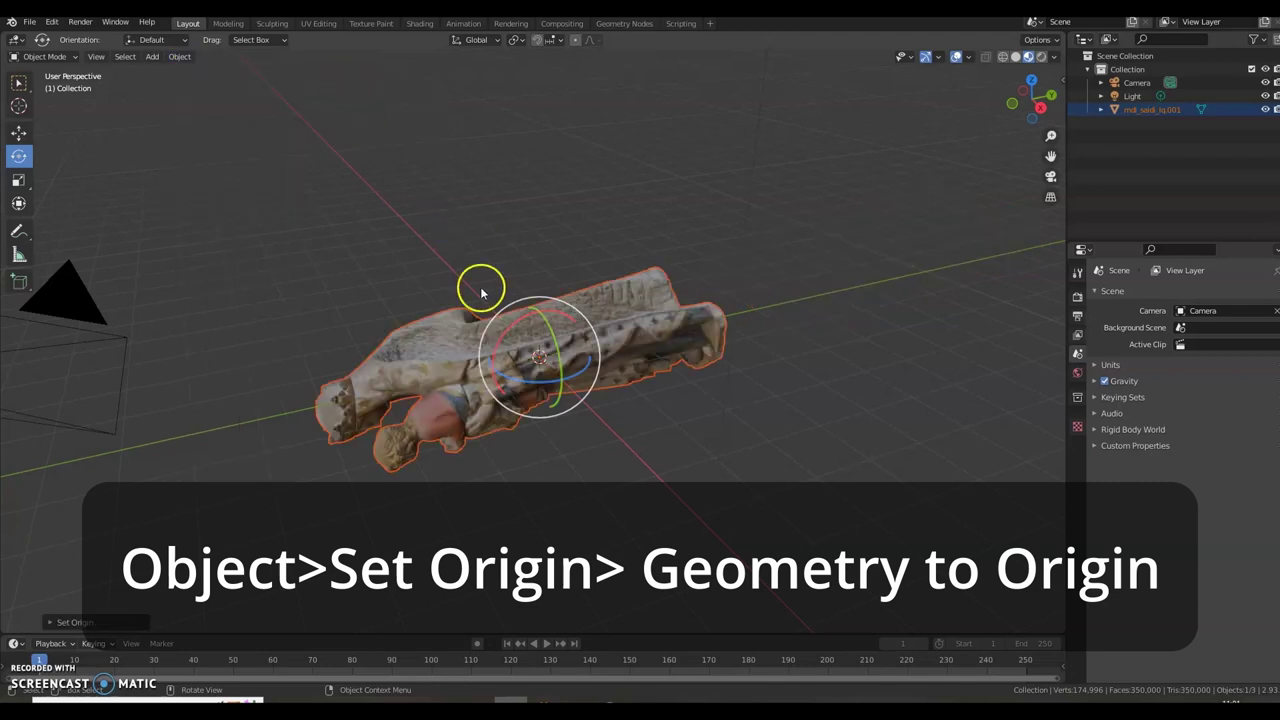
Step: Rotate the lying statue until it stands upright, and deselect it
left_click_drag(561, 318, 505, 345)
scroll(626, 377, "up", 3)
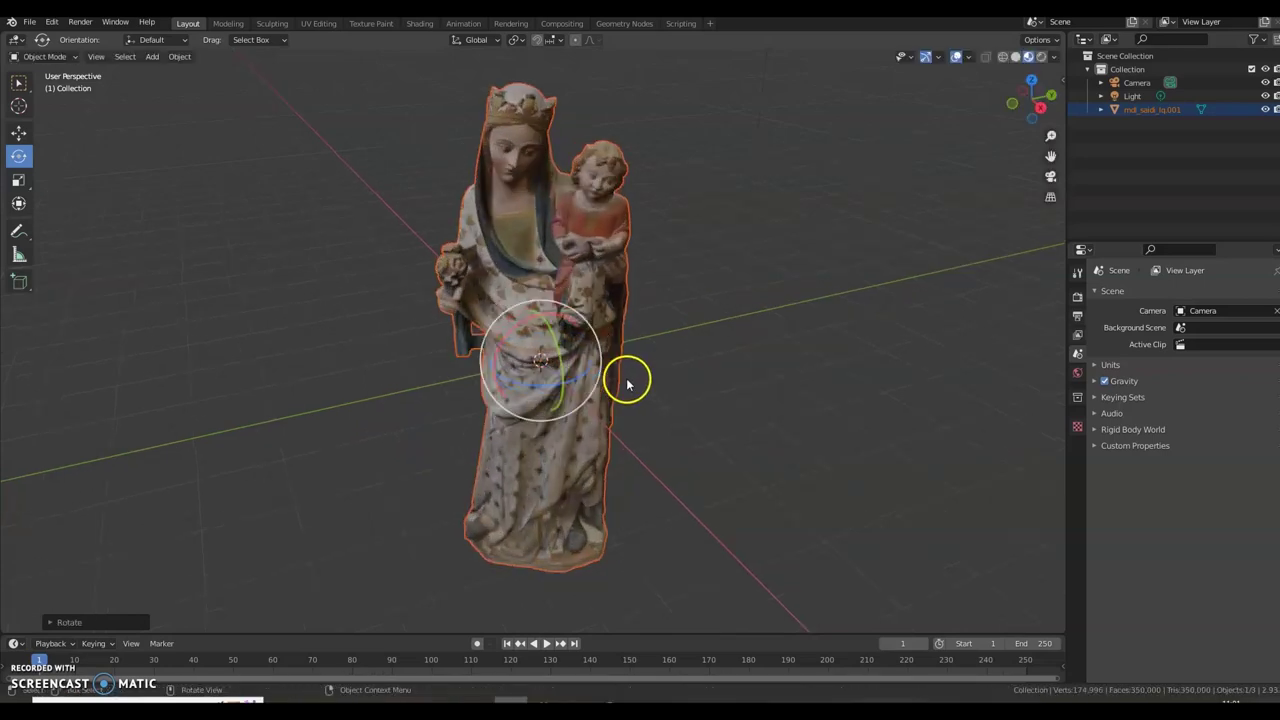
left_click(668, 355)
middle_click_drag(791, 429, 775, 403)
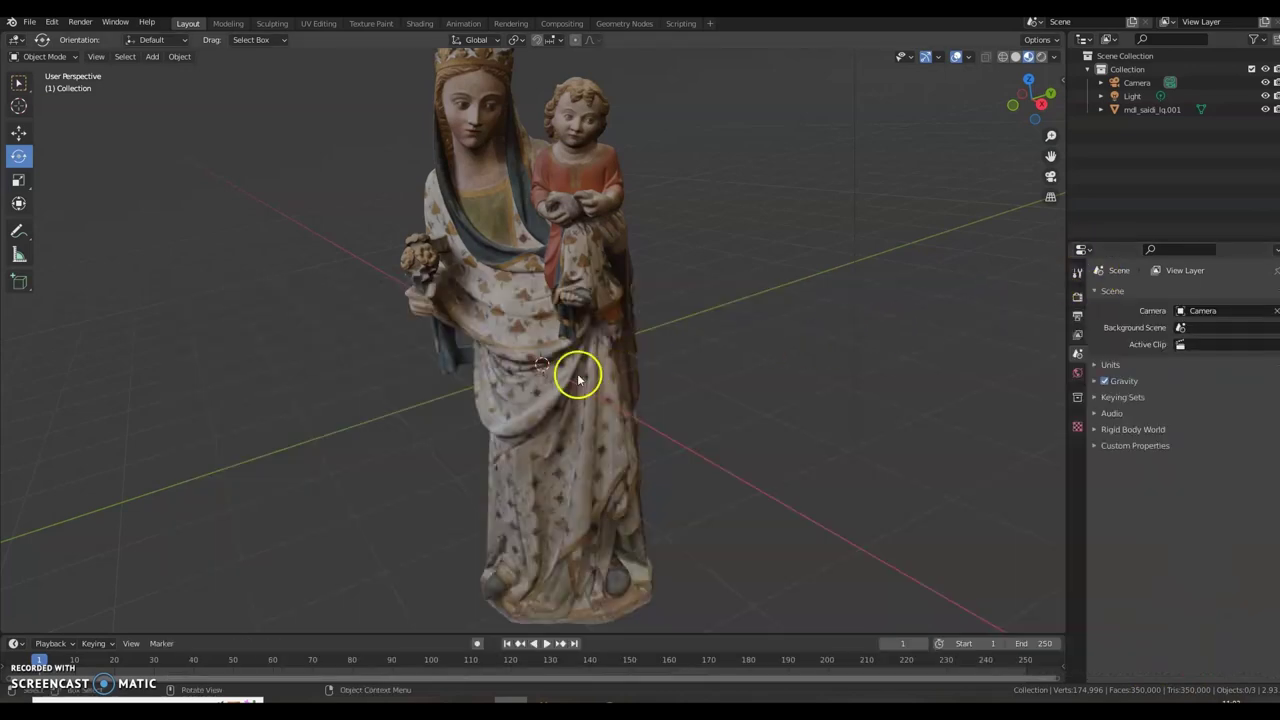
Step: Add a Decimate modifier to the statue in Collapse mode with a ratio of 0.25
left_click(577, 373)
left_click(1078, 441)
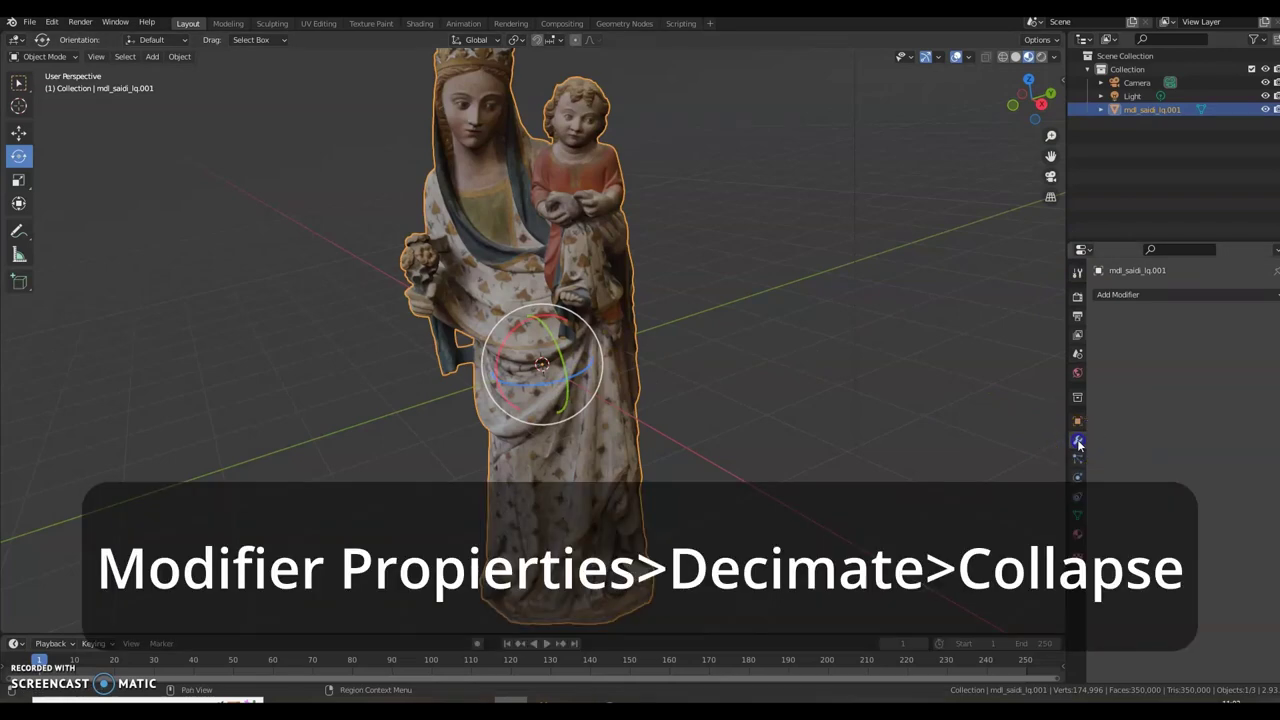
left_click(1274, 297)
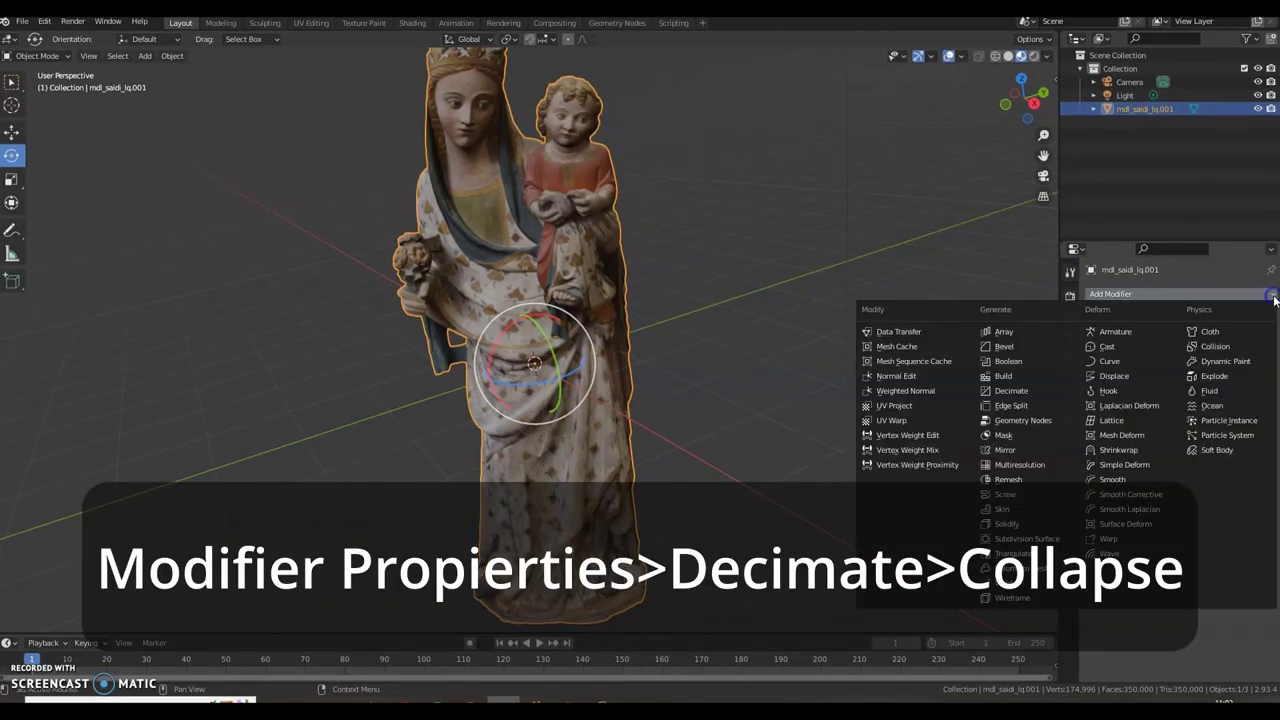
left_click(1037, 391)
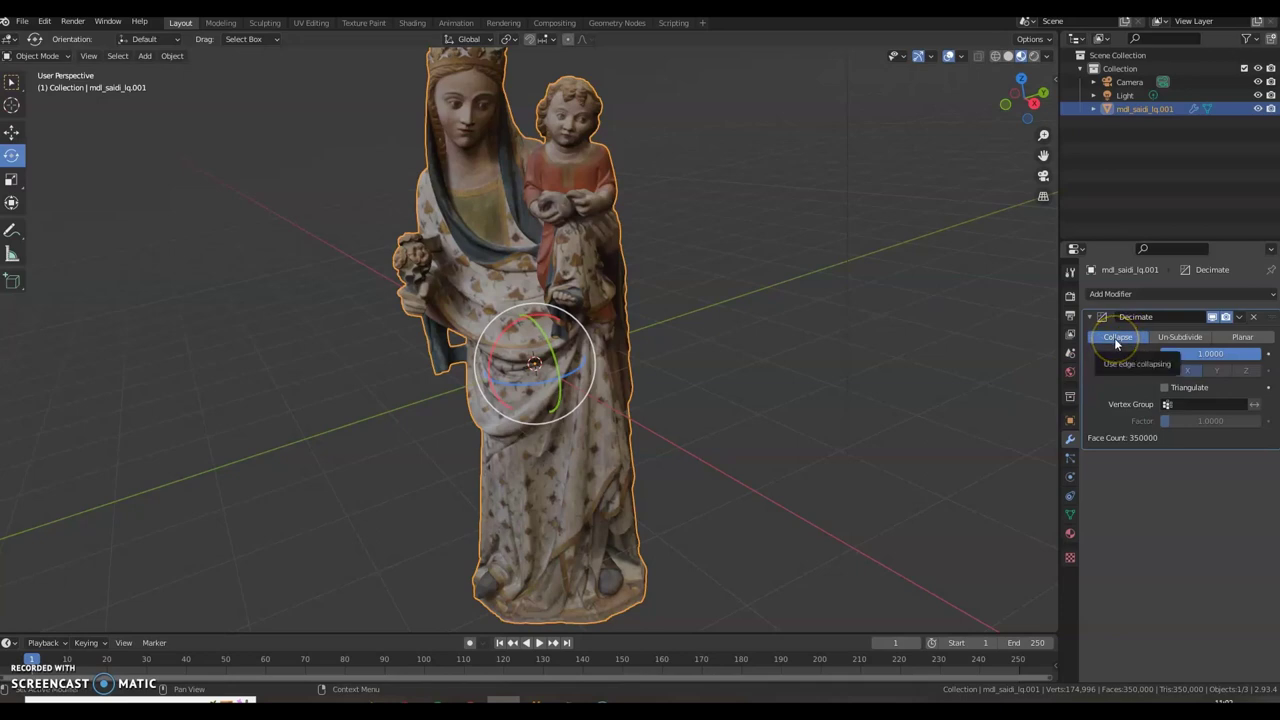
left_click(1204, 353)
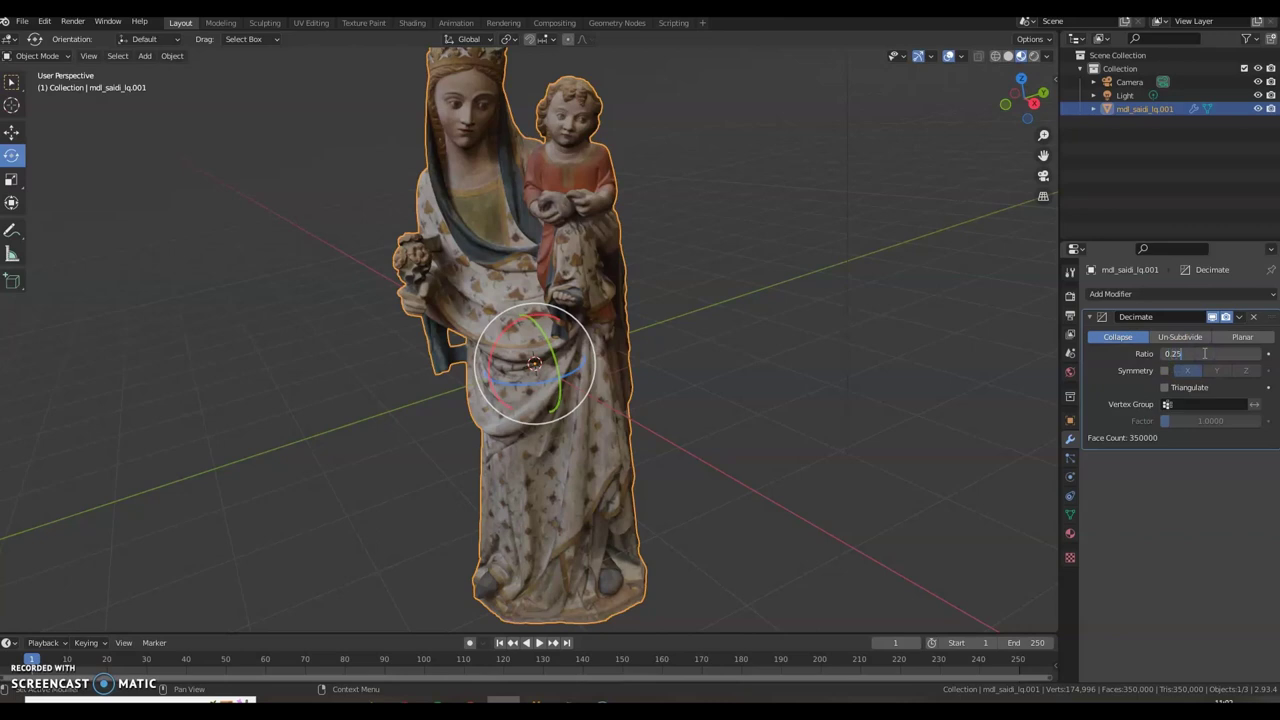
type("0.25")
key("Return")
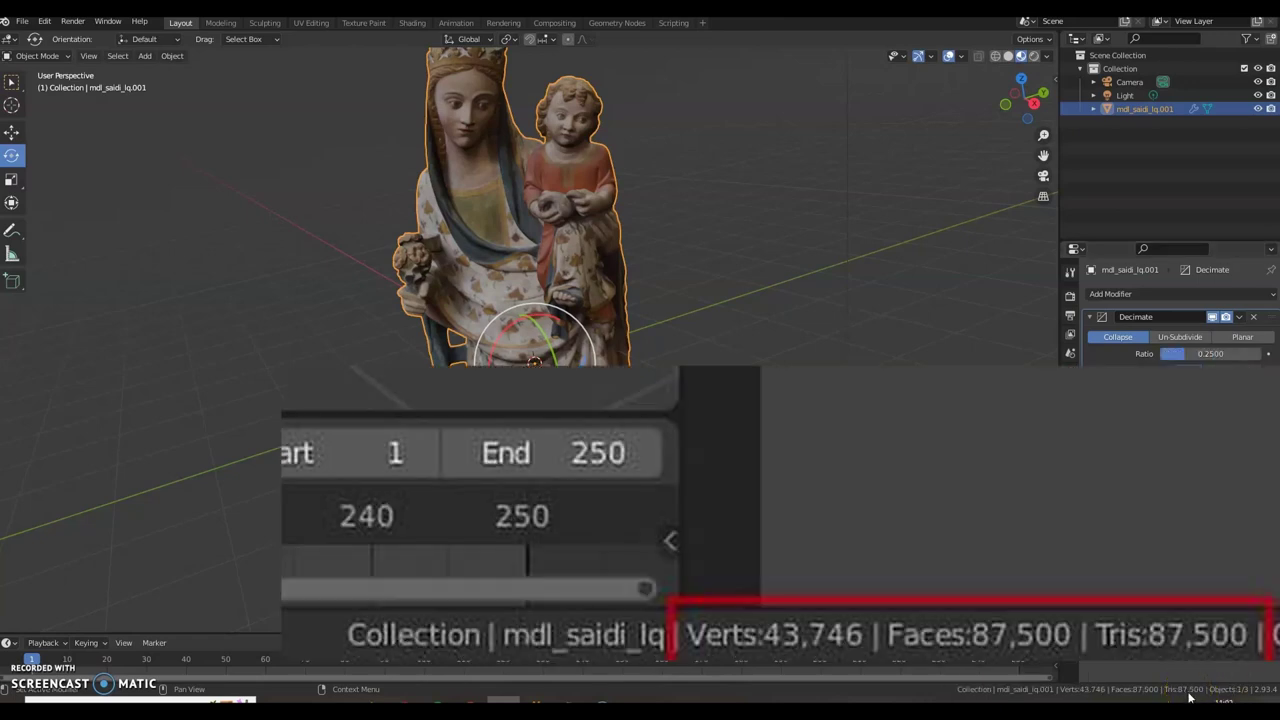
Step: Export the decimated statue as the Wavefront file final.obj into a new obj_new folder inside F:\cospaces\3d\obj
left_click(28, 29)
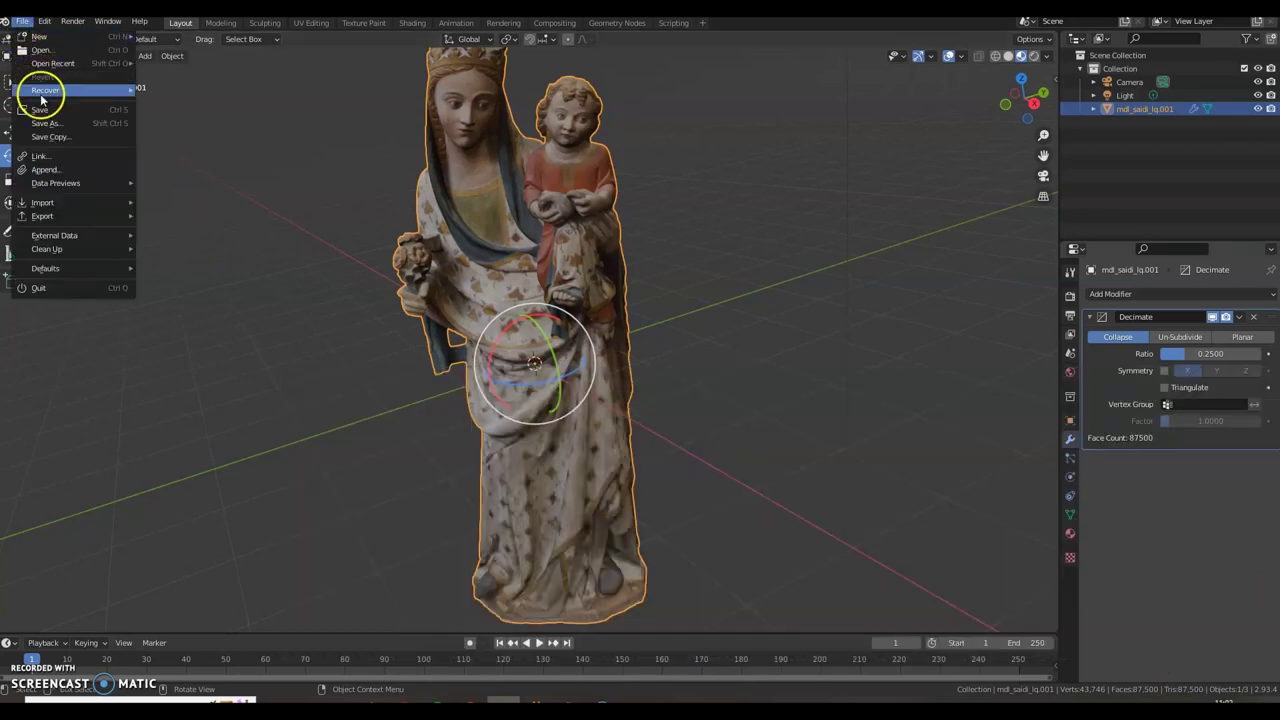
mouse_move(57, 215)
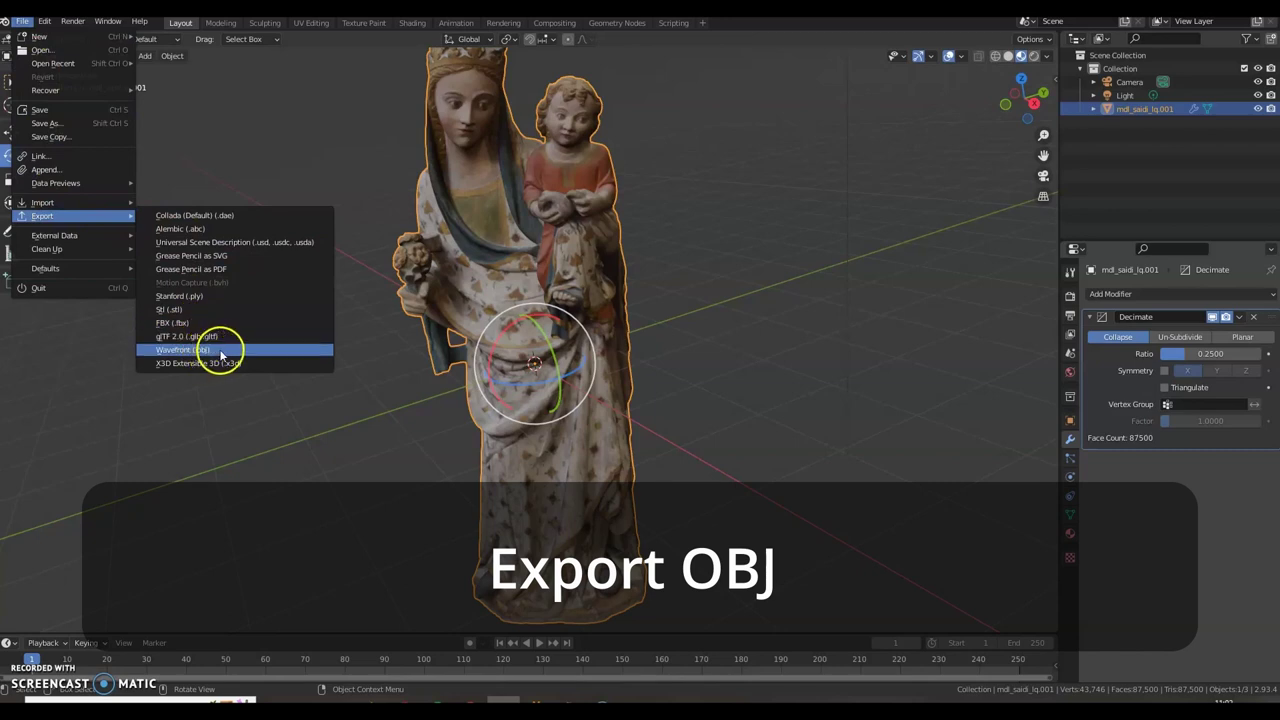
left_click(222, 351)
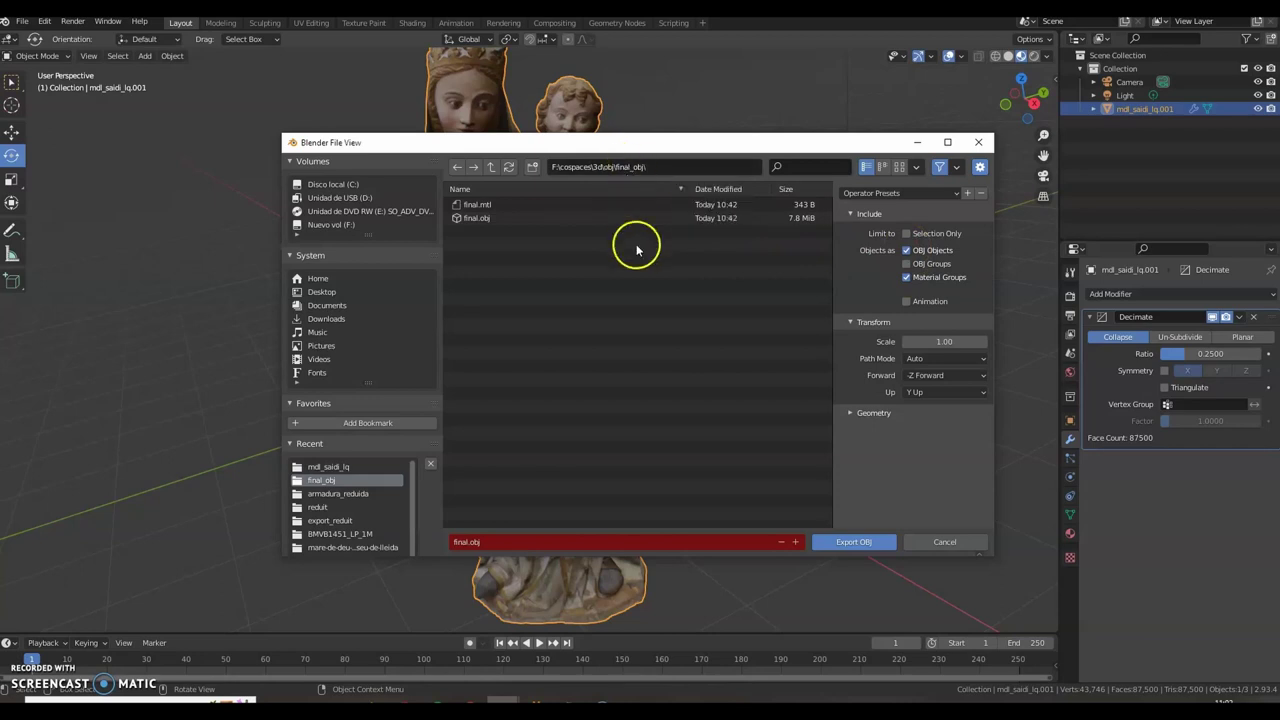
key("alt+Up")
right_click(486, 284)
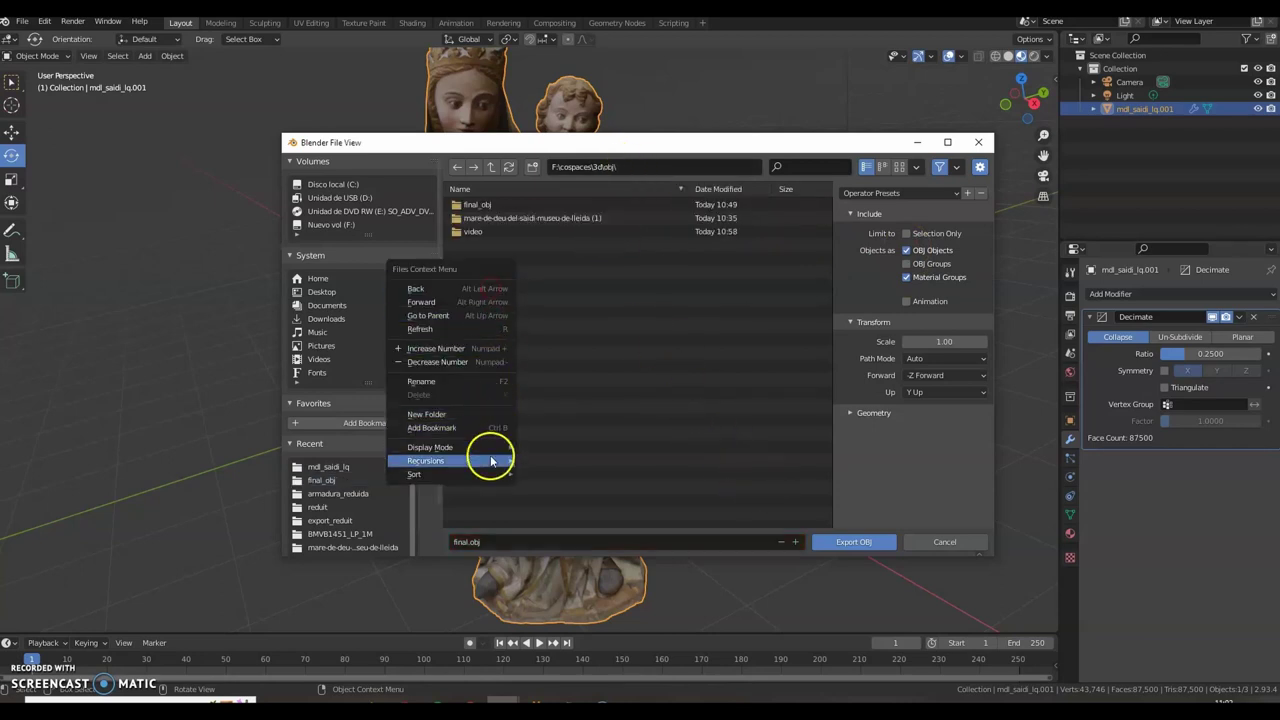
left_click(490, 414)
left_click(523, 354)
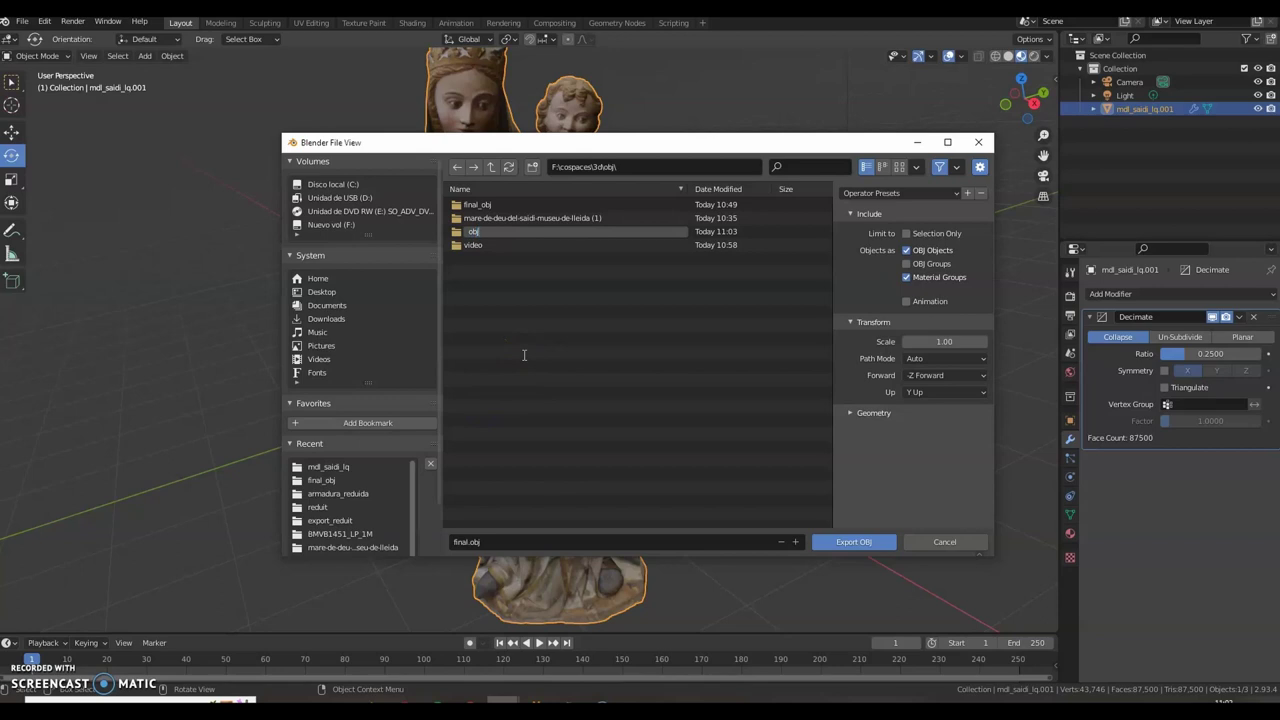
key("Return")
double_click(480, 231)
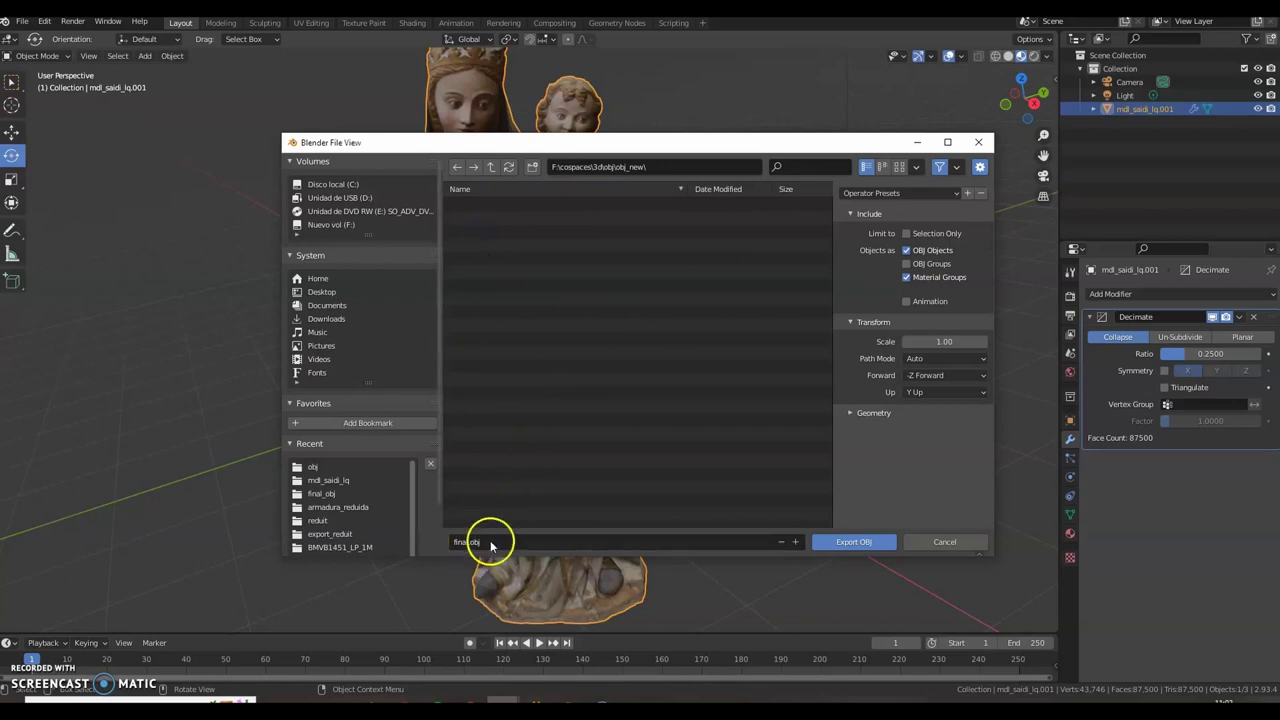
left_click(855, 544)
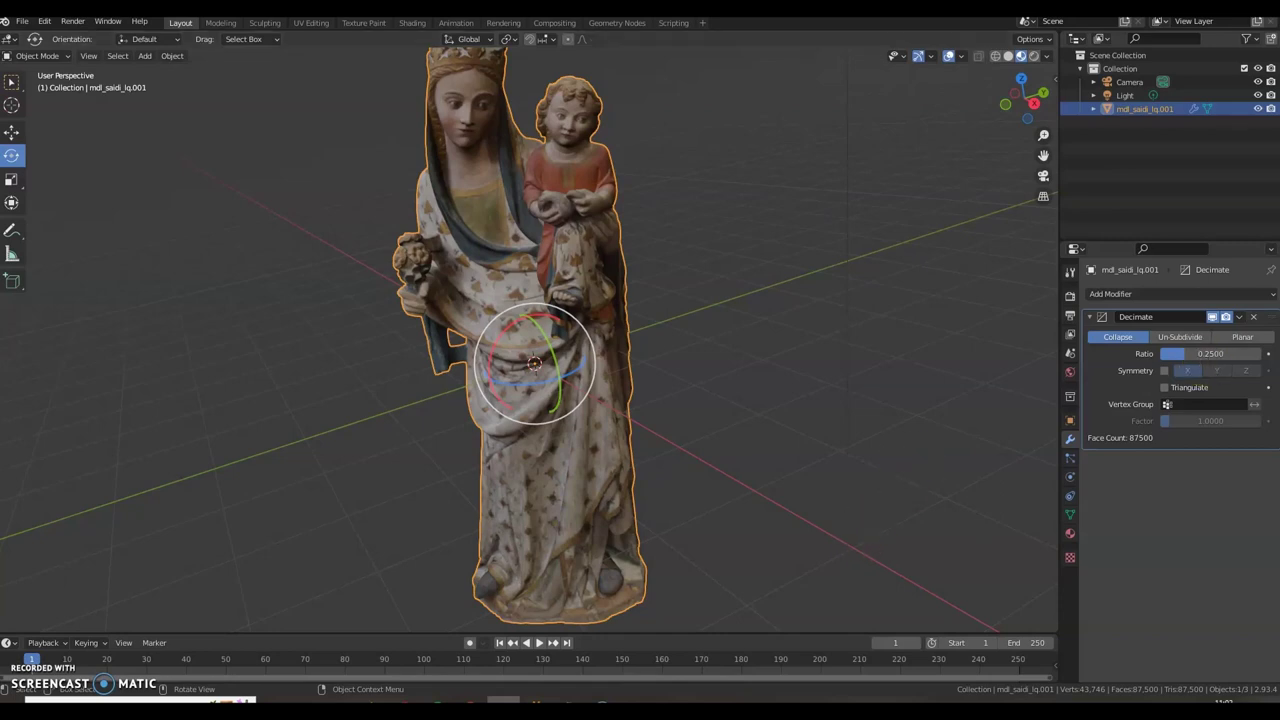
Step: Switch to File Explorer, list the obj_new folder as details and check the sizes of the exported OBJ and MTL files
left_click(503, 700)
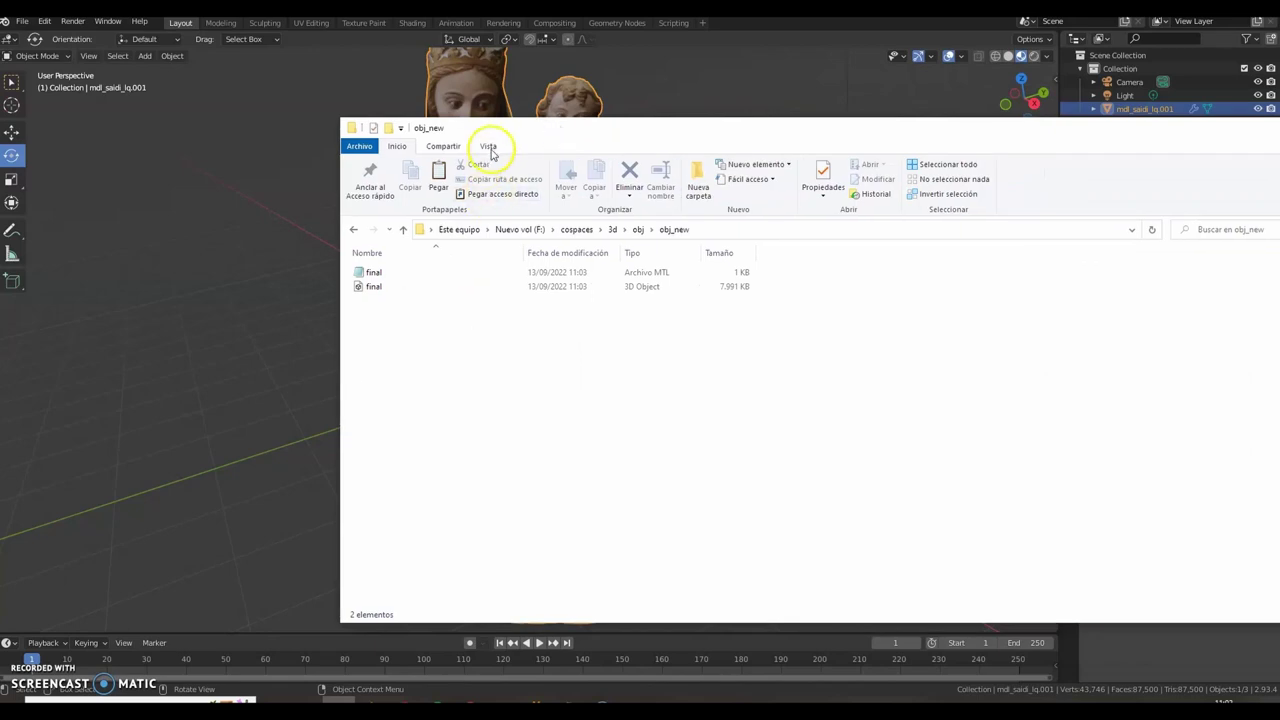
left_click(490, 147)
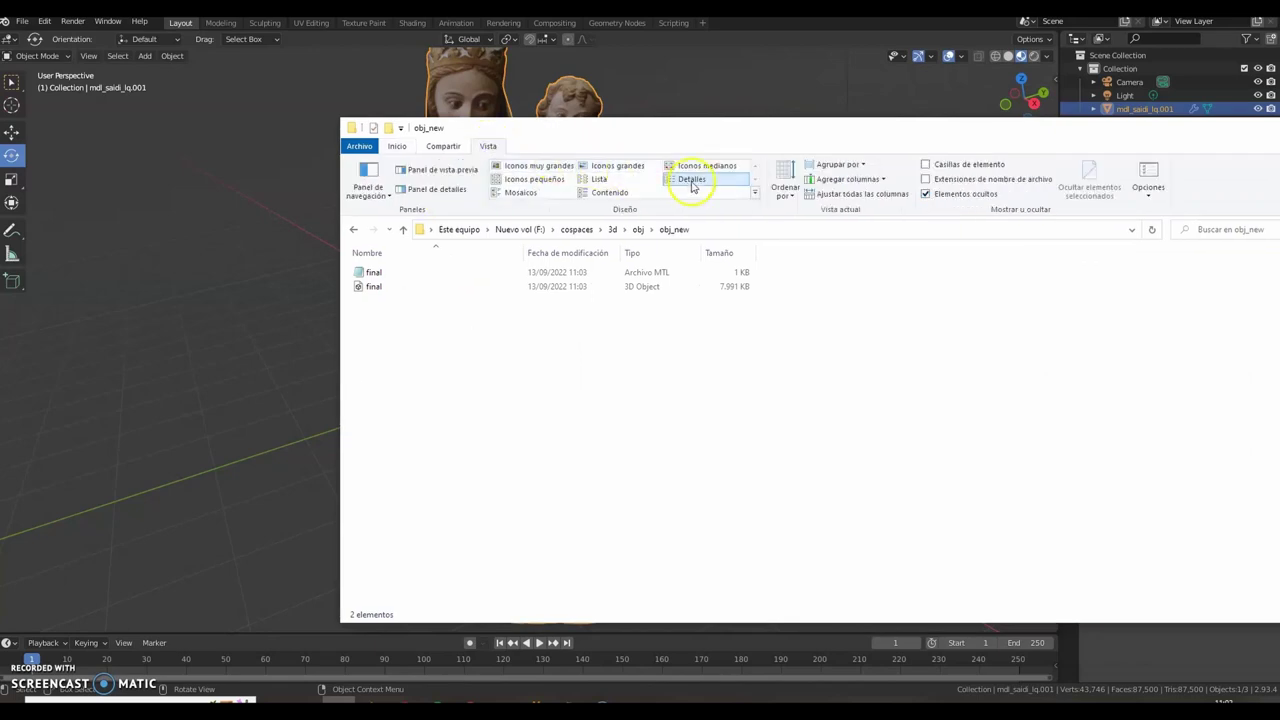
left_click(736, 287)
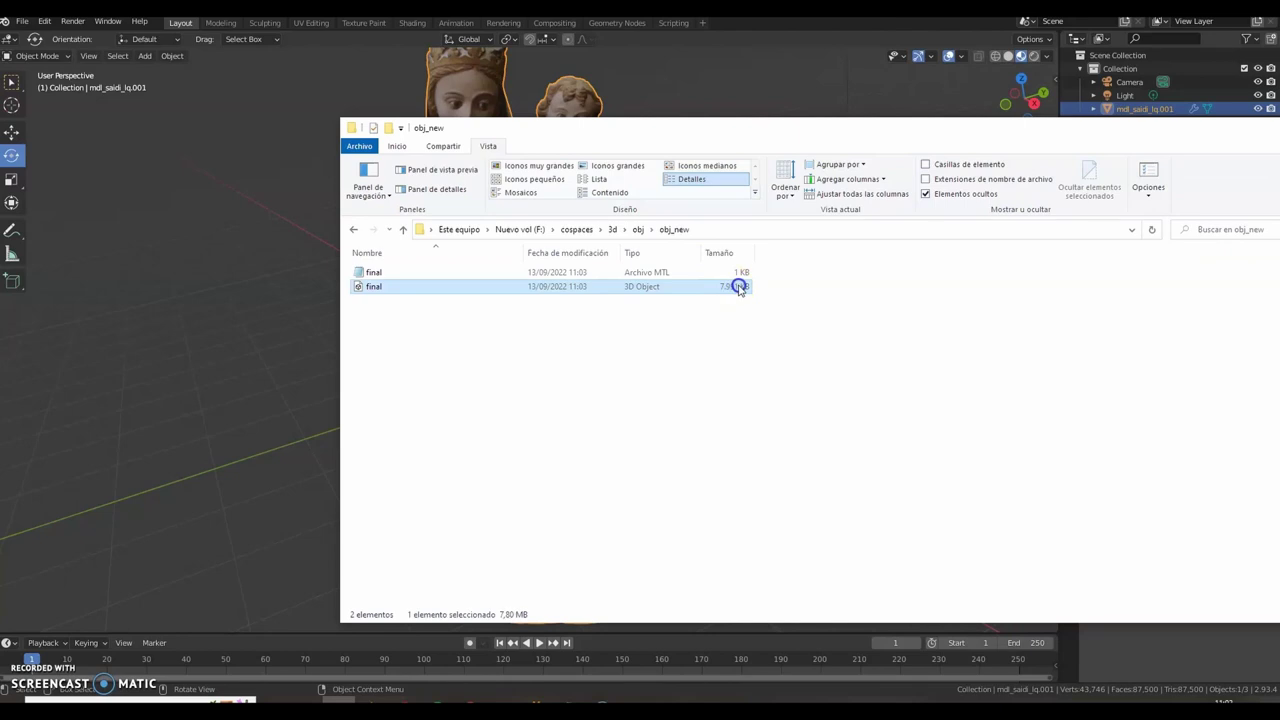
left_click(744, 273)
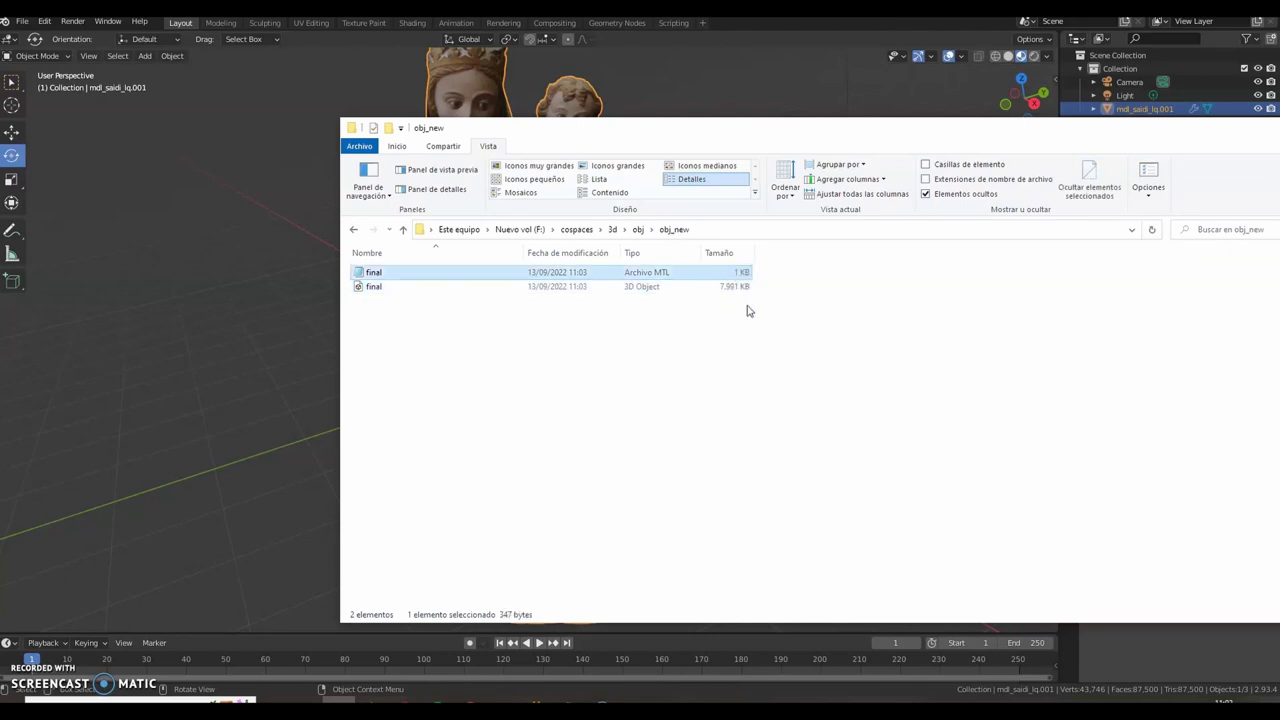
Step: Copy the original texture images mdl_saidi_lq, mdl_saidi_lq_normals and mdl_saidi_lq_normals_lq from the museum download's source\mdl_saidi_lq folder
left_click(639, 230)
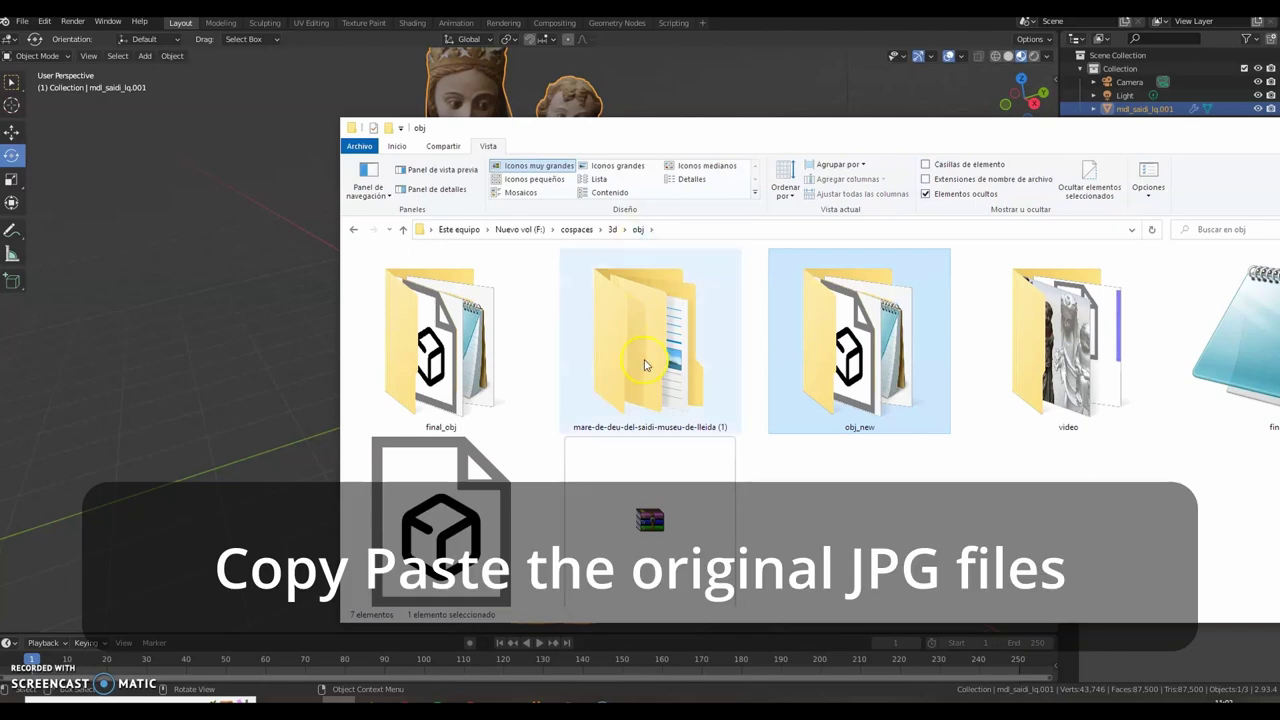
double_click(645, 366)
left_click(378, 274)
double_click(378, 274)
double_click(376, 276)
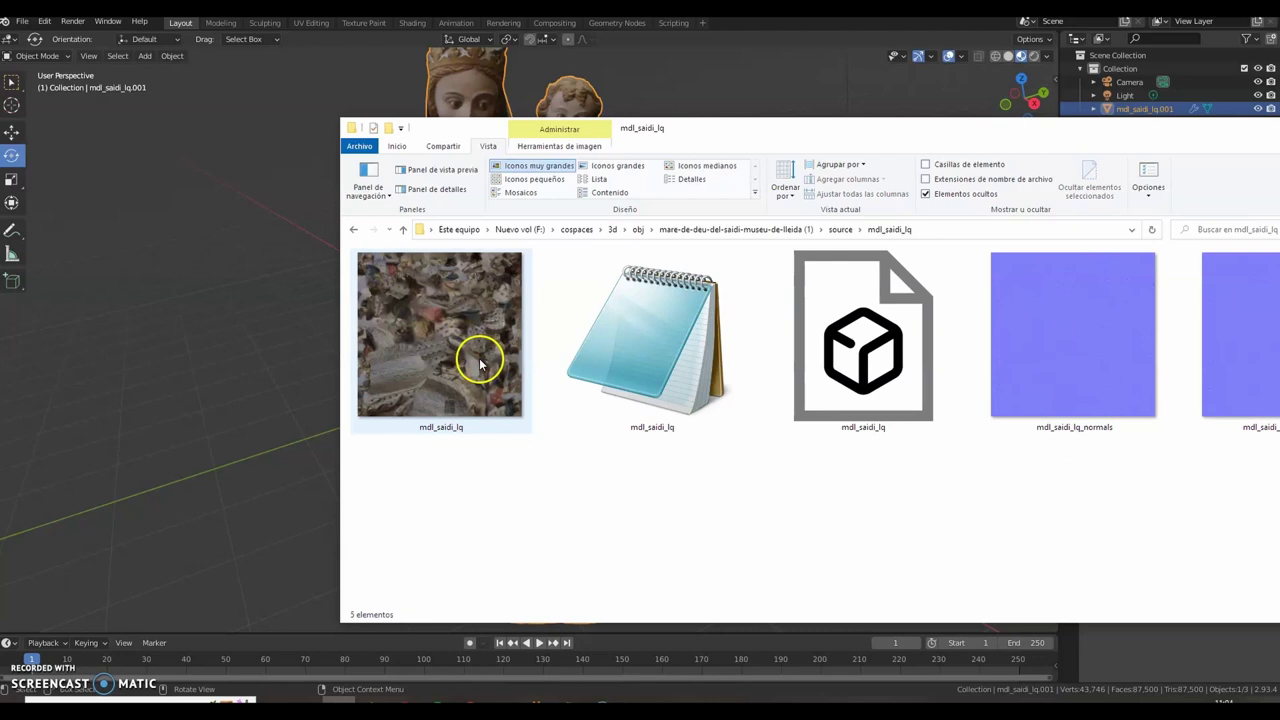
left_click(437, 380)
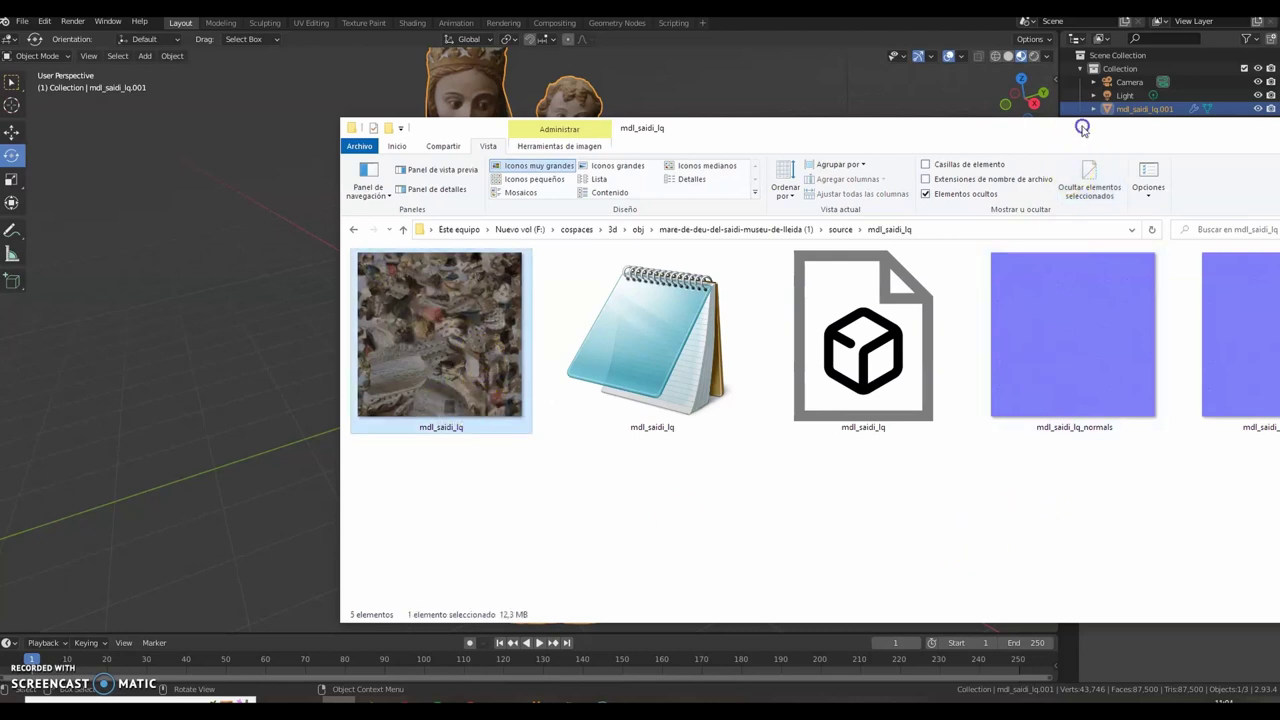
left_click_drag(1082, 128, 894, 129)
left_click(1094, 390)
left_click(933, 393, "ctrl")
left_click(345, 400, "ctrl")
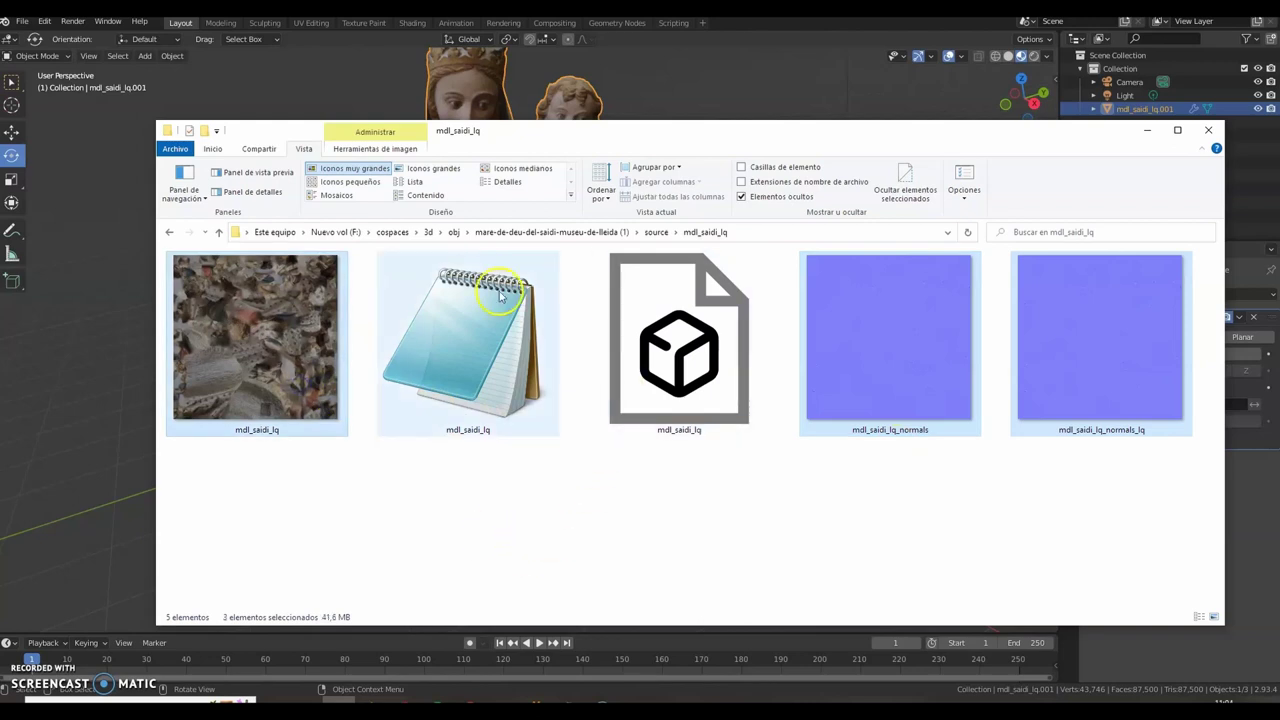
Step: Paste the three JPG textures into the obj_new folder alongside the exported model files
left_click(451, 232)
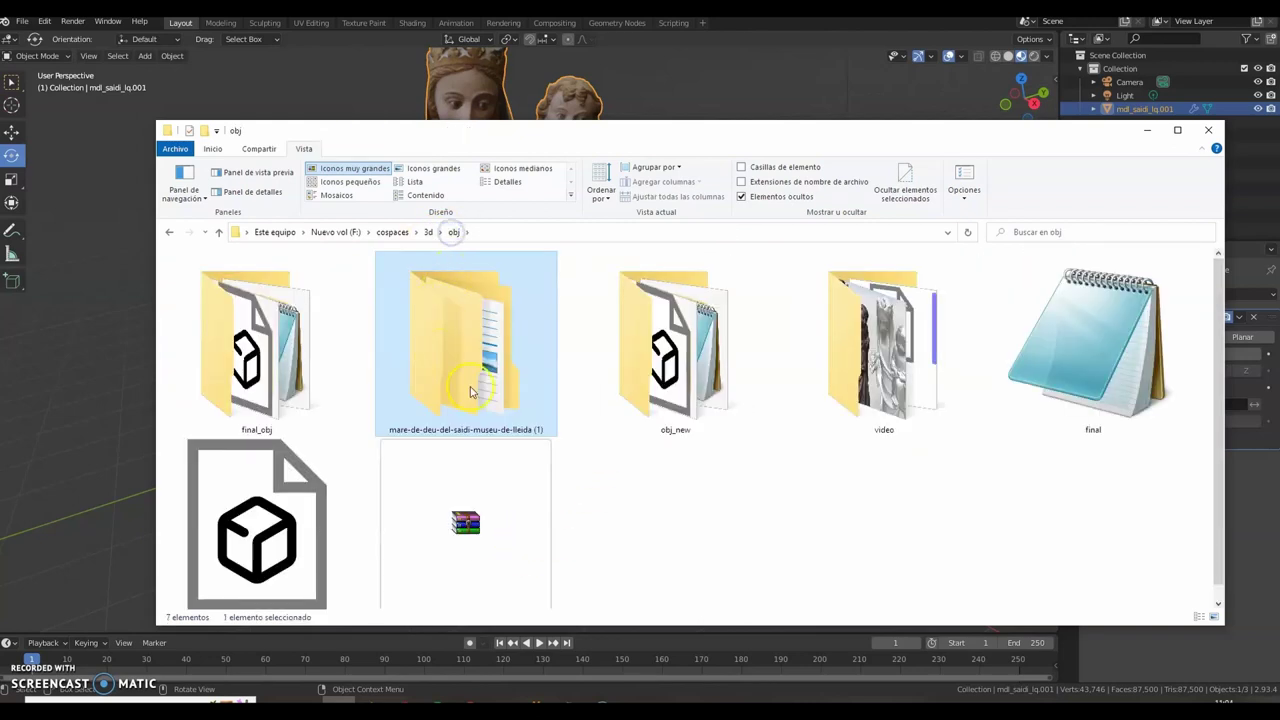
double_click(667, 390)
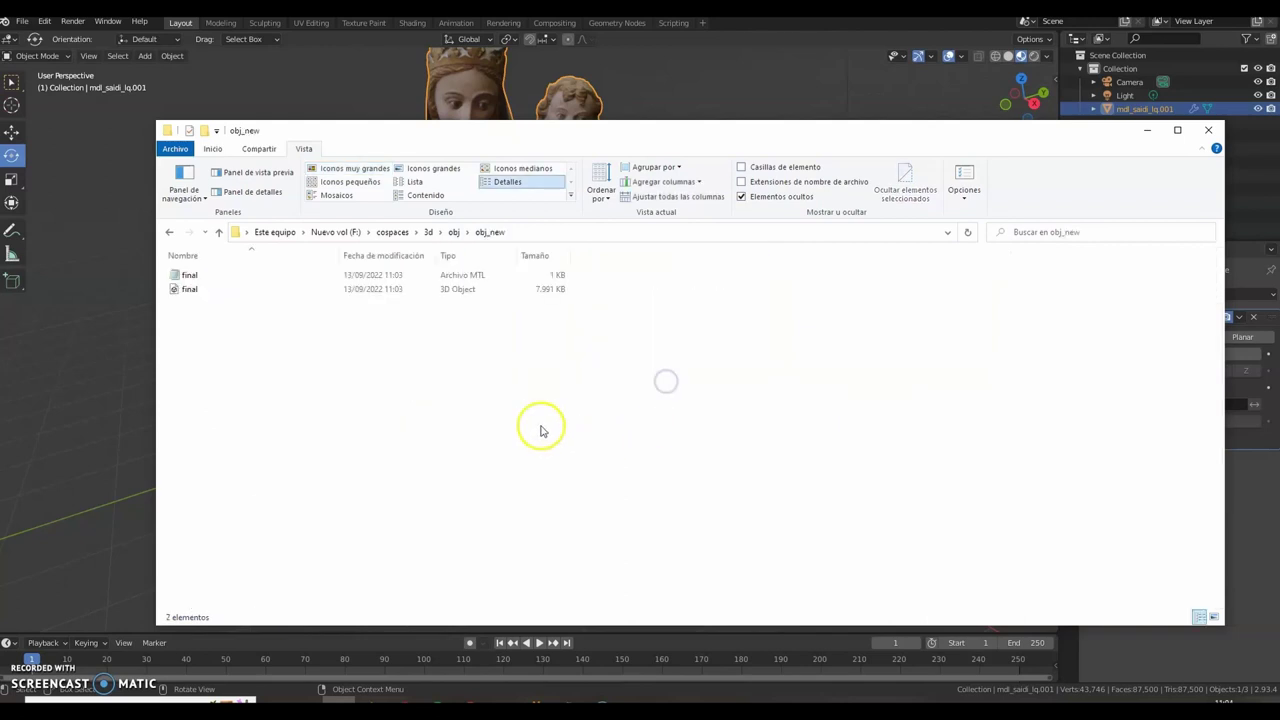
key("ctrl+v")
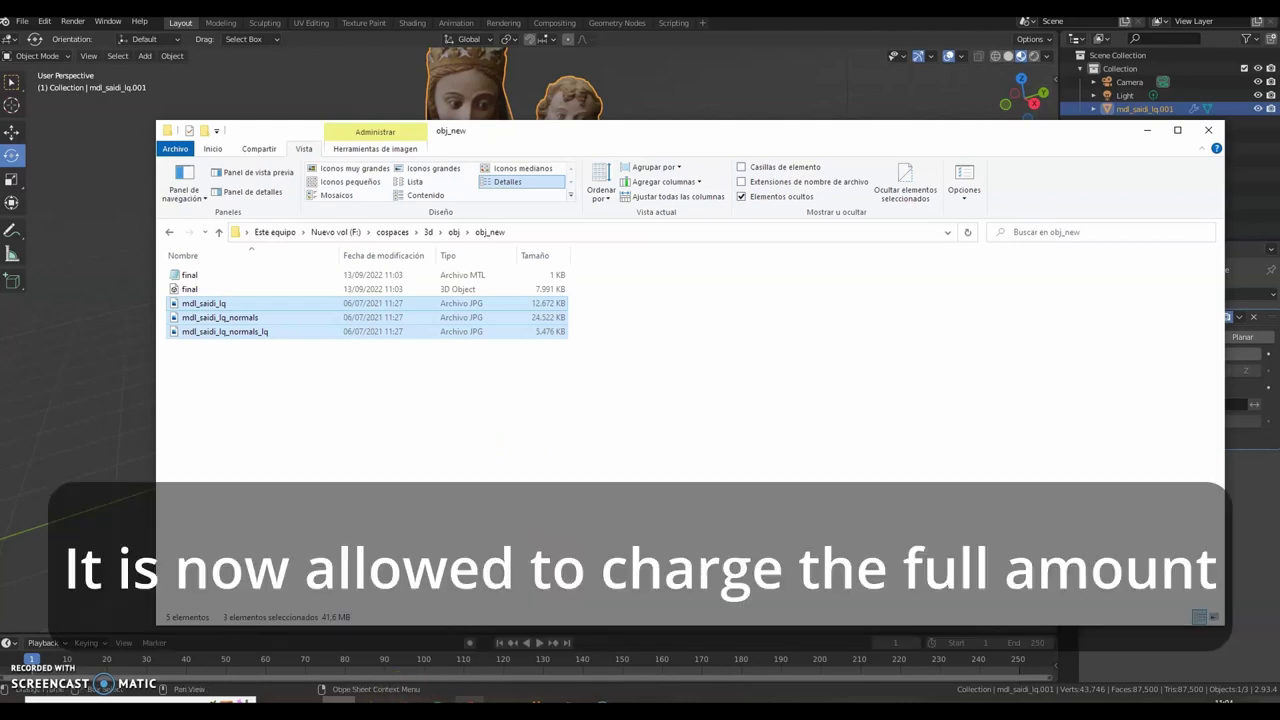
Step: Switch to CoSpaces in the browser, leave the current space and create a new CoSpace from the empty 3D environment scene
mouse_move(470, 708)
left_click(398, 655)
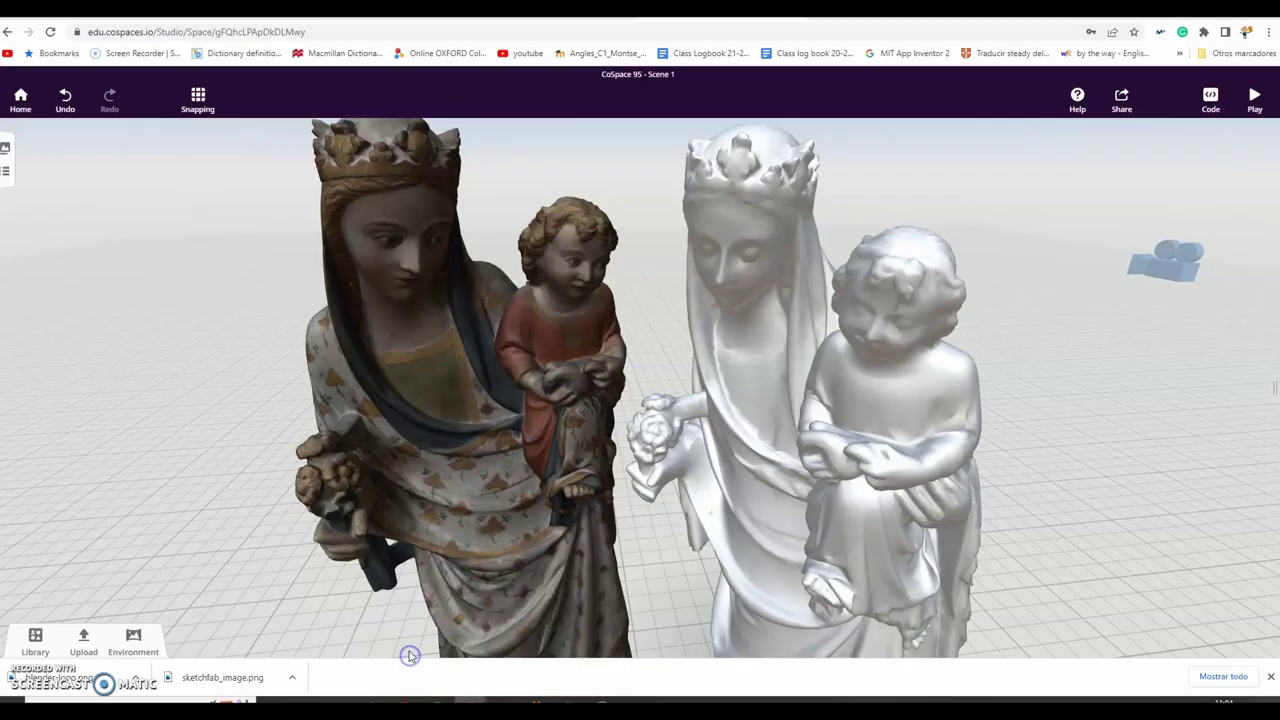
left_click(63, 96)
left_click(18, 94)
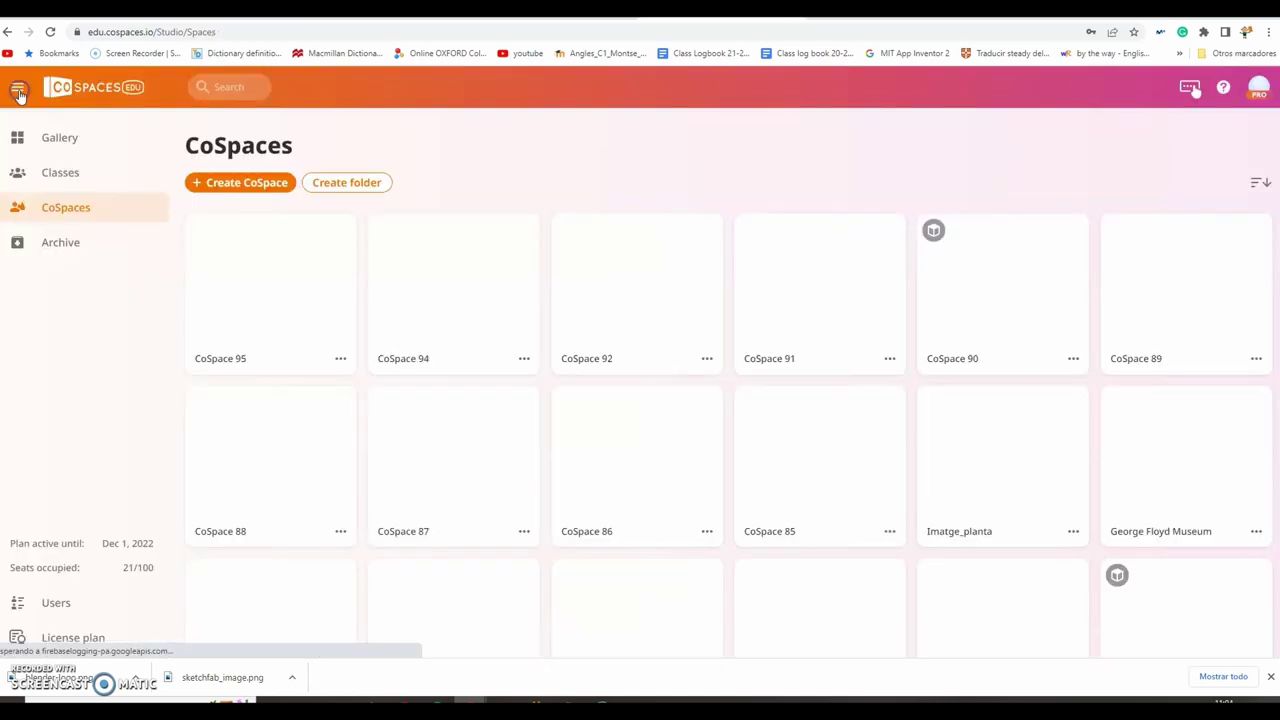
left_click(240, 190)
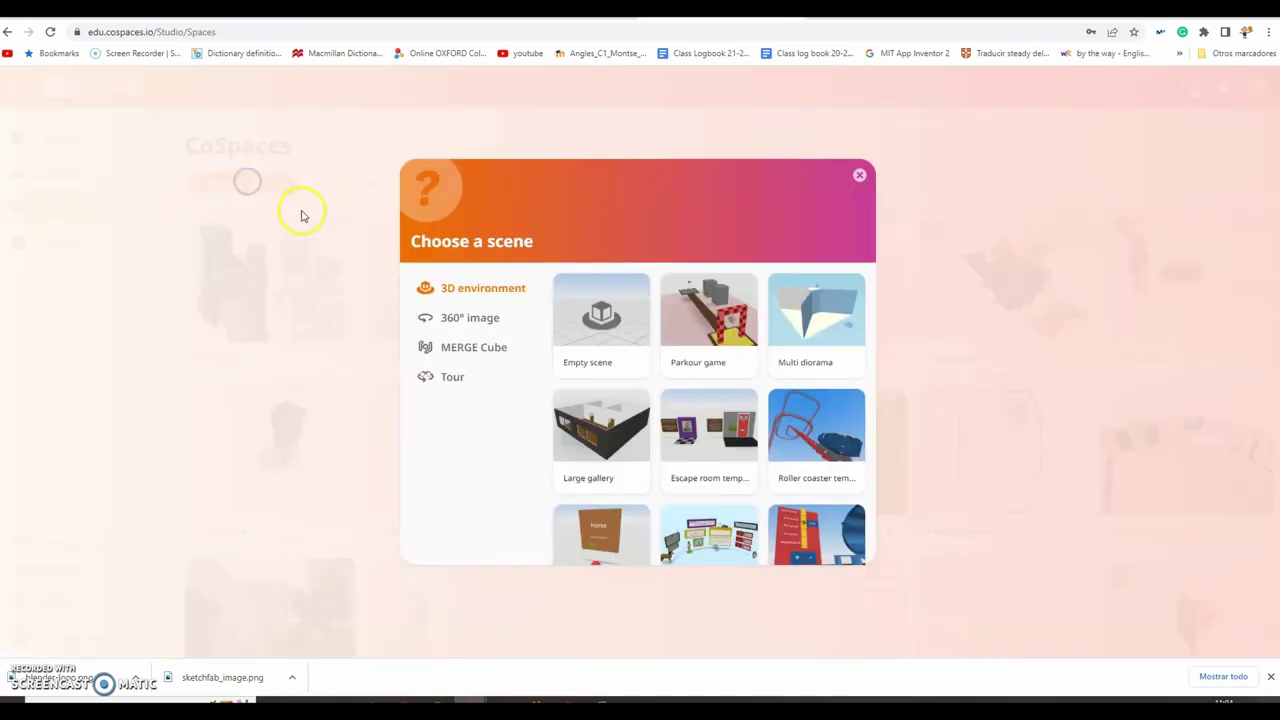
left_click(621, 333)
Step: Upload all five files of the obj_new folder together into the new scene as a custom 3D model
left_click(343, 690)
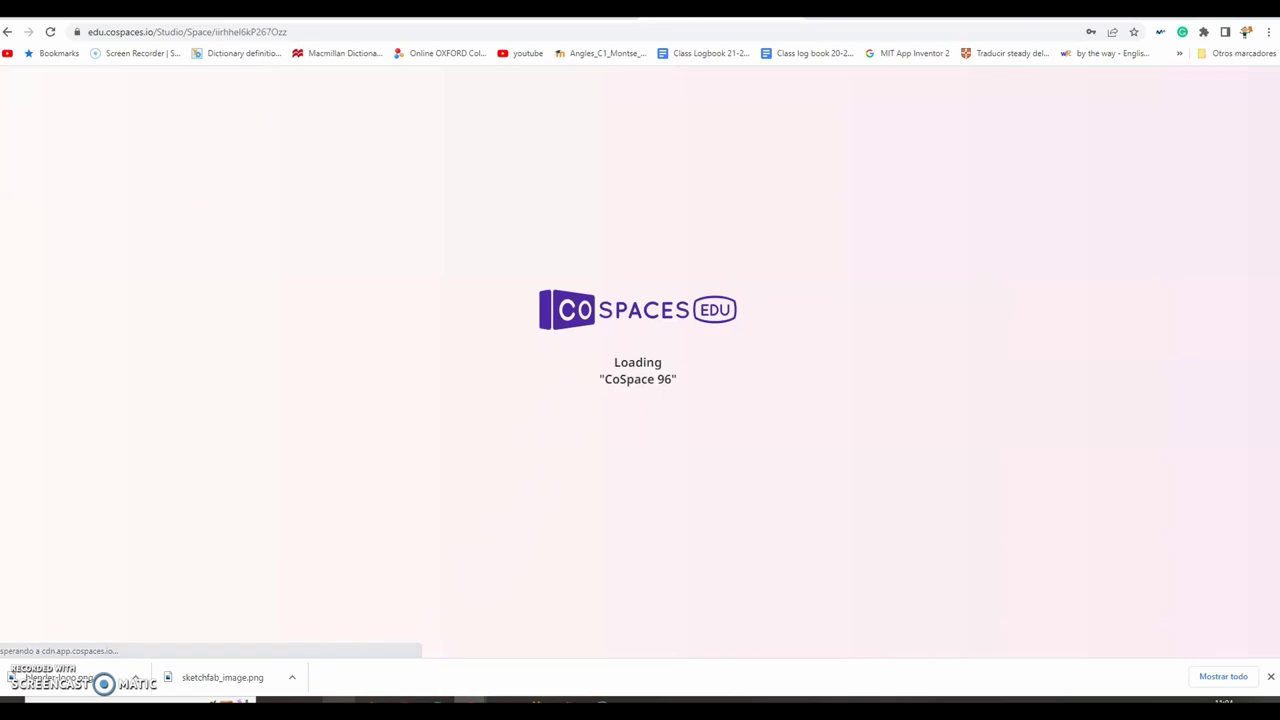
left_click(497, 167)
left_click_drag(523, 137, 1047, 171)
left_click(720, 308)
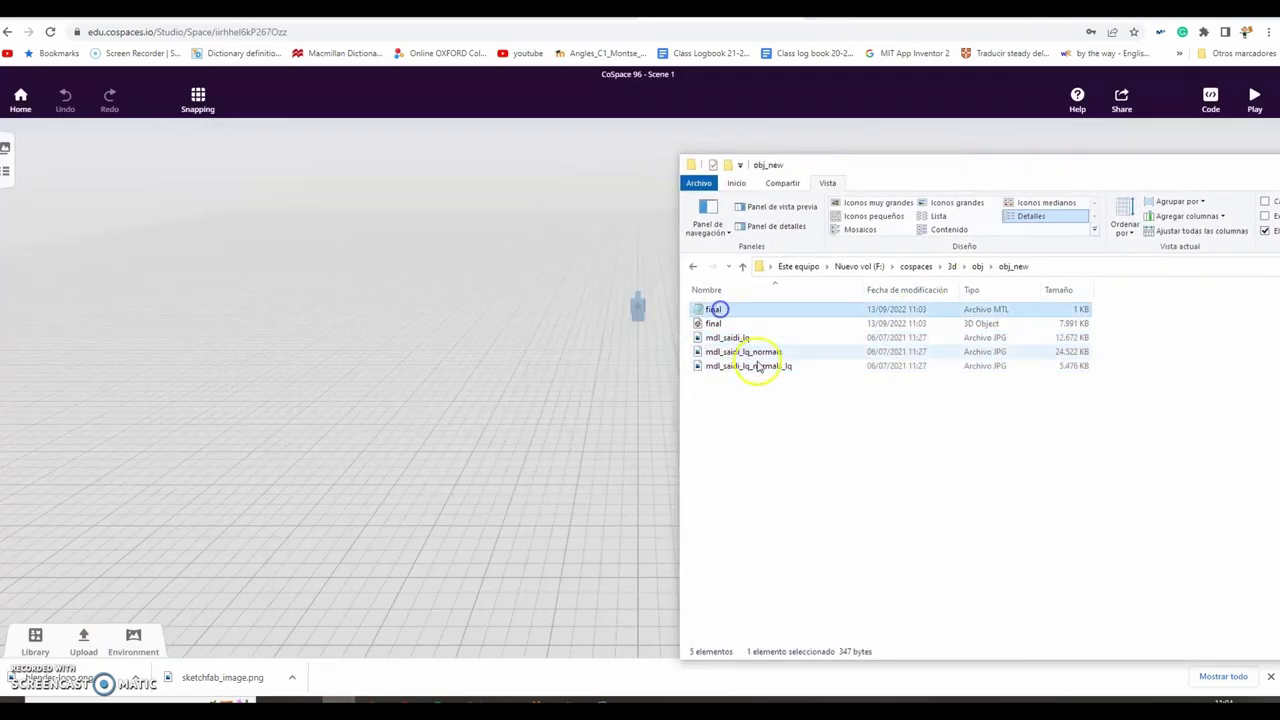
left_click(758, 366, "shift")
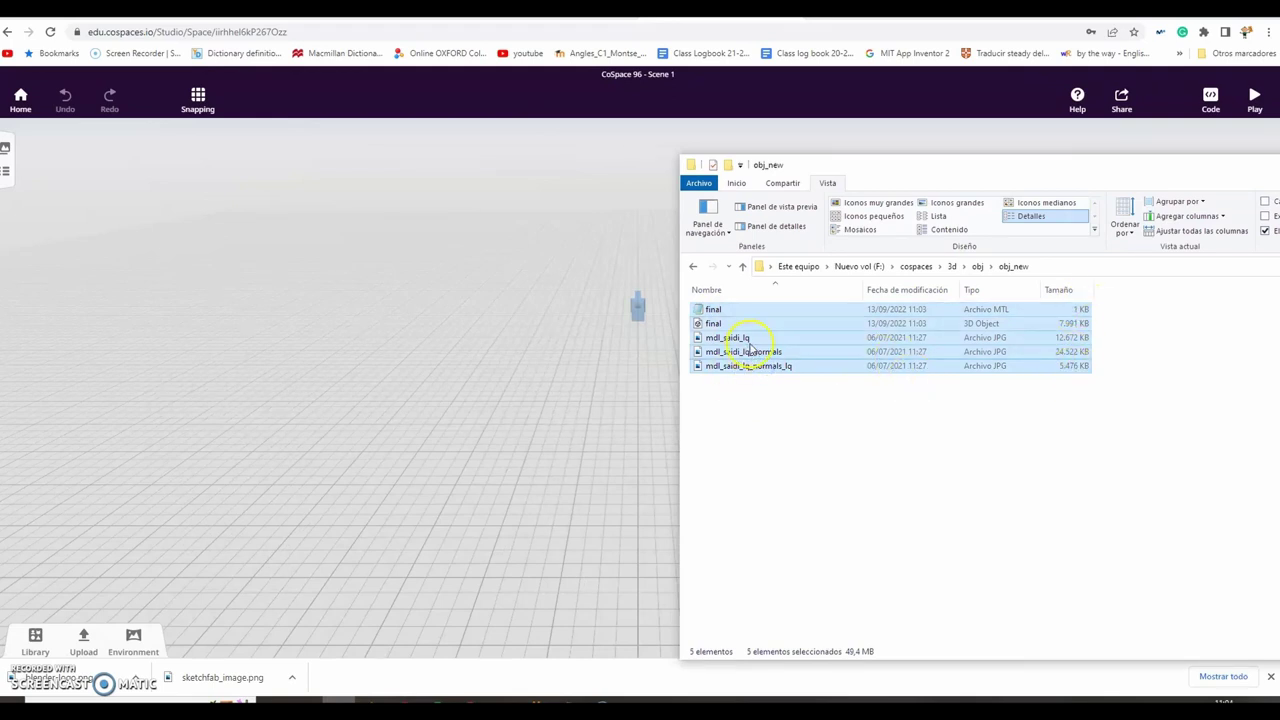
left_click_drag(750, 348, 459, 355)
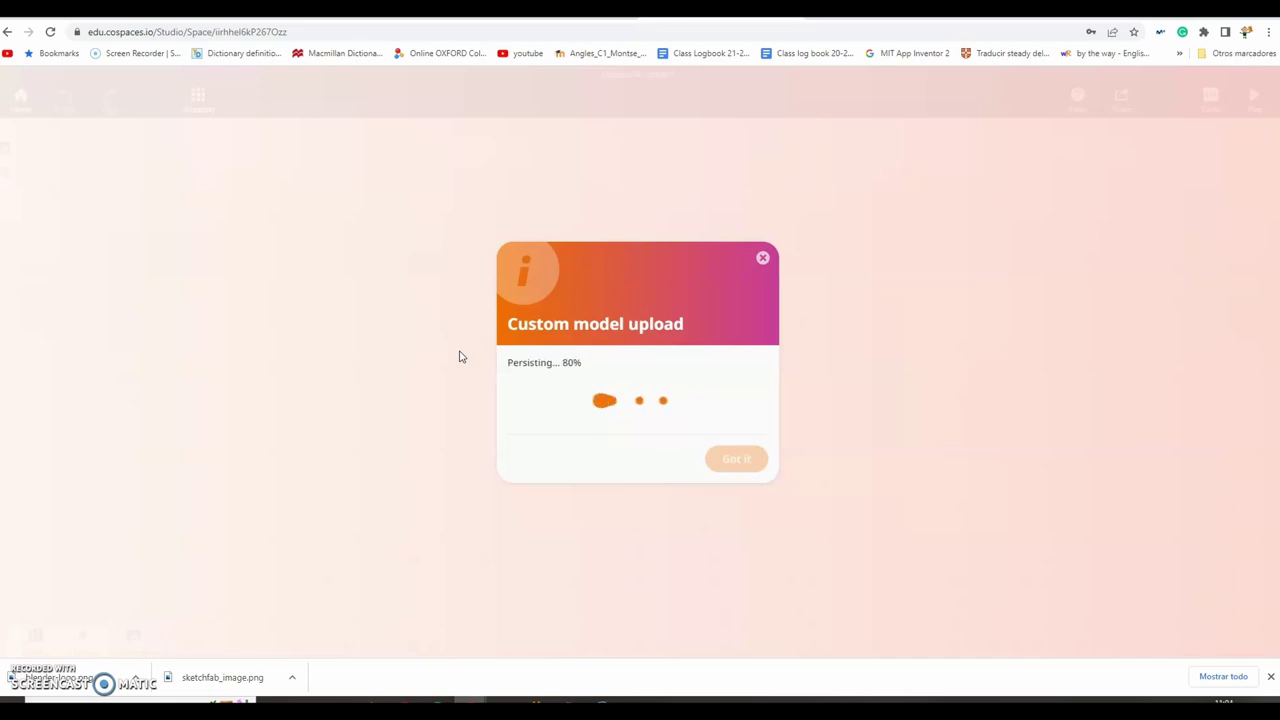
left_click(746, 433)
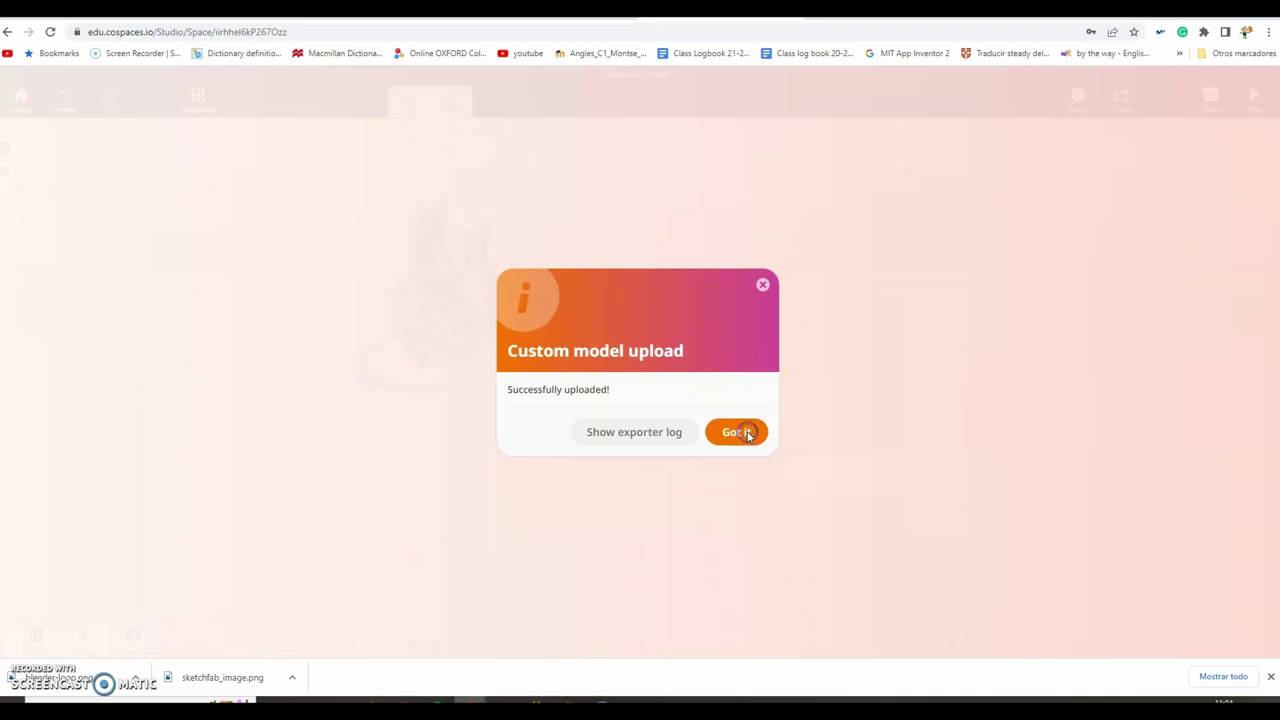
Step: Reposition the uploaded statue in the scene, rotate it to face forward and inspect its textures
left_click_drag(451, 251, 472, 422)
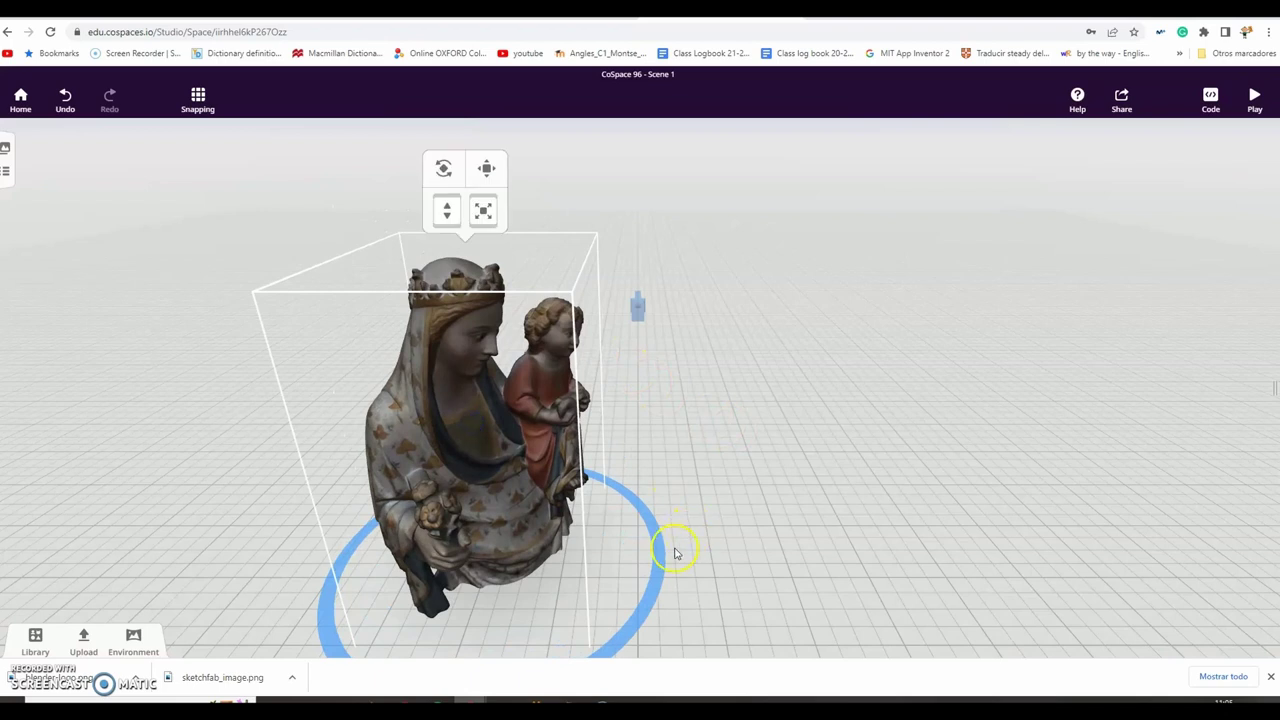
left_click_drag(663, 571, 574, 634)
left_click(769, 412)
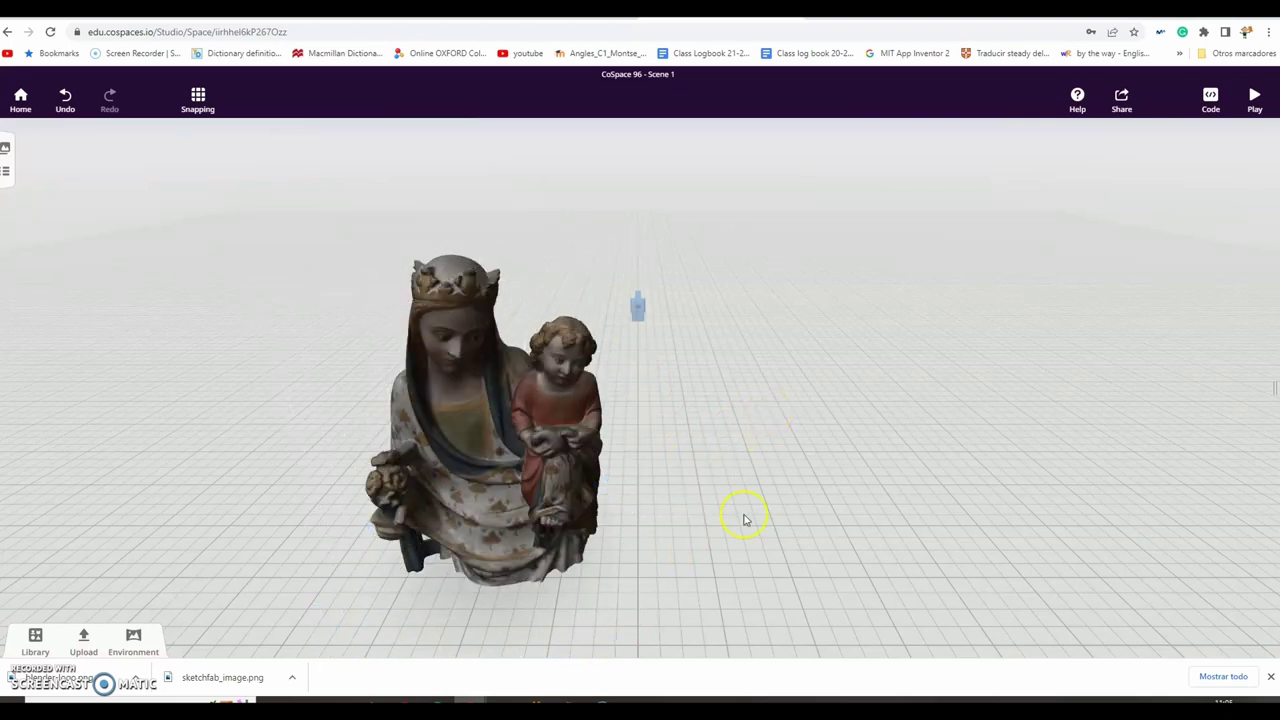
left_click_drag(742, 539, 742, 505)
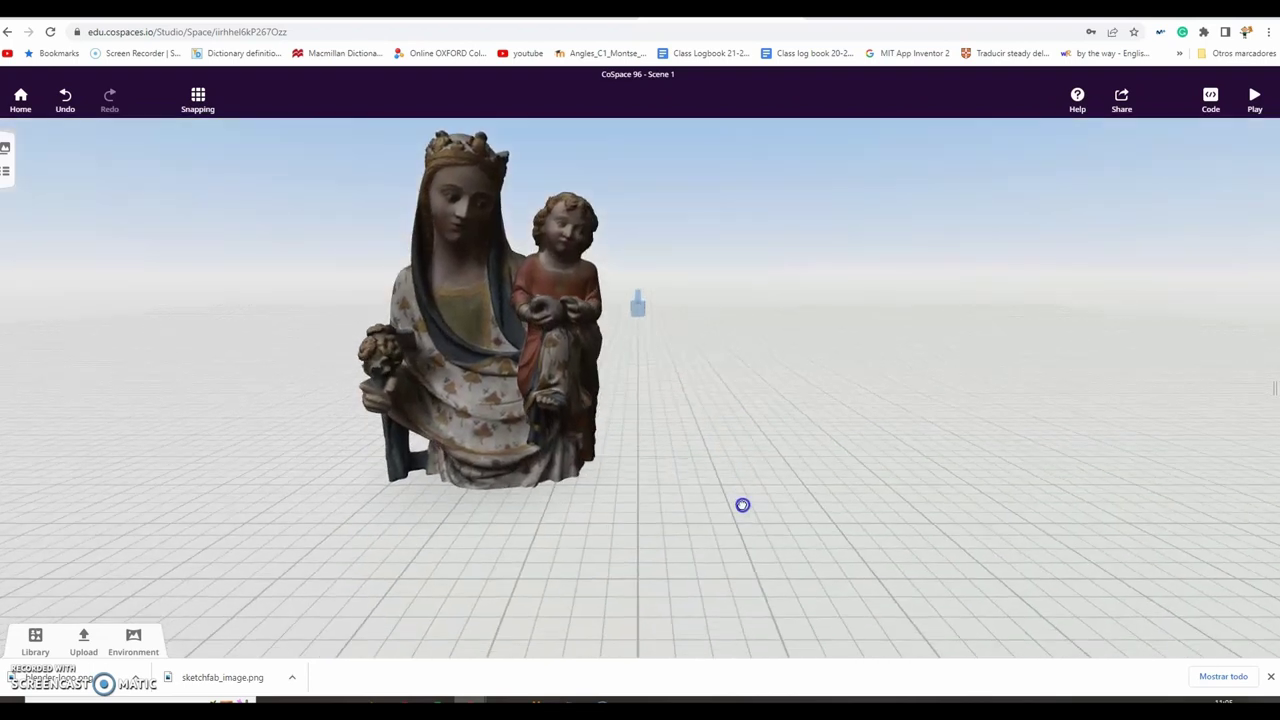